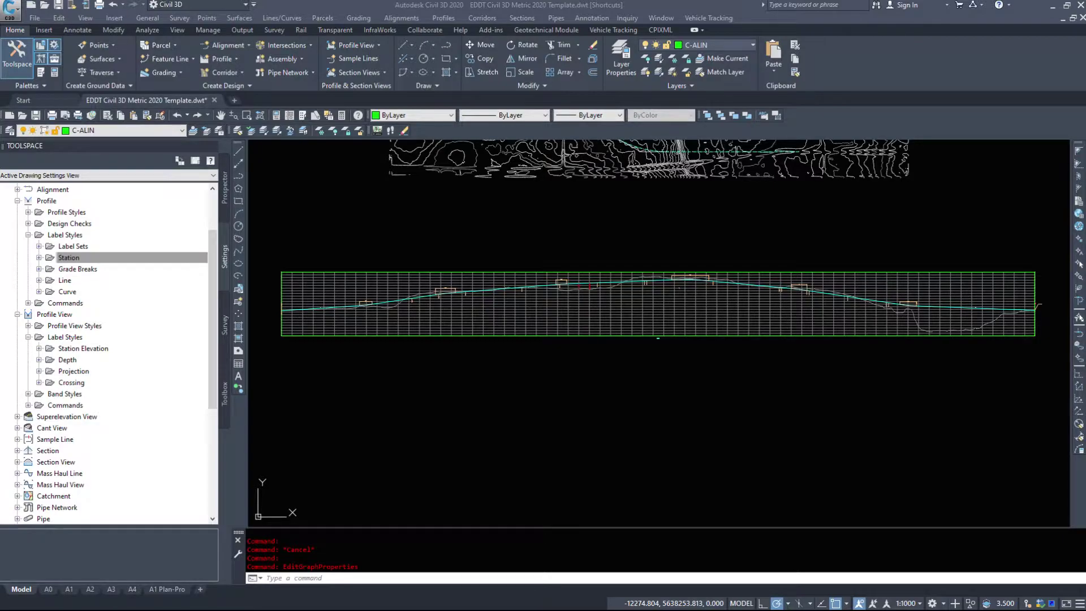
Collapse the Profile settings and list the Profile View band styles for Band Sets, Profile Data and Vertical Geometry.
{"action": "left_click", "coordinate": [606, 431]}
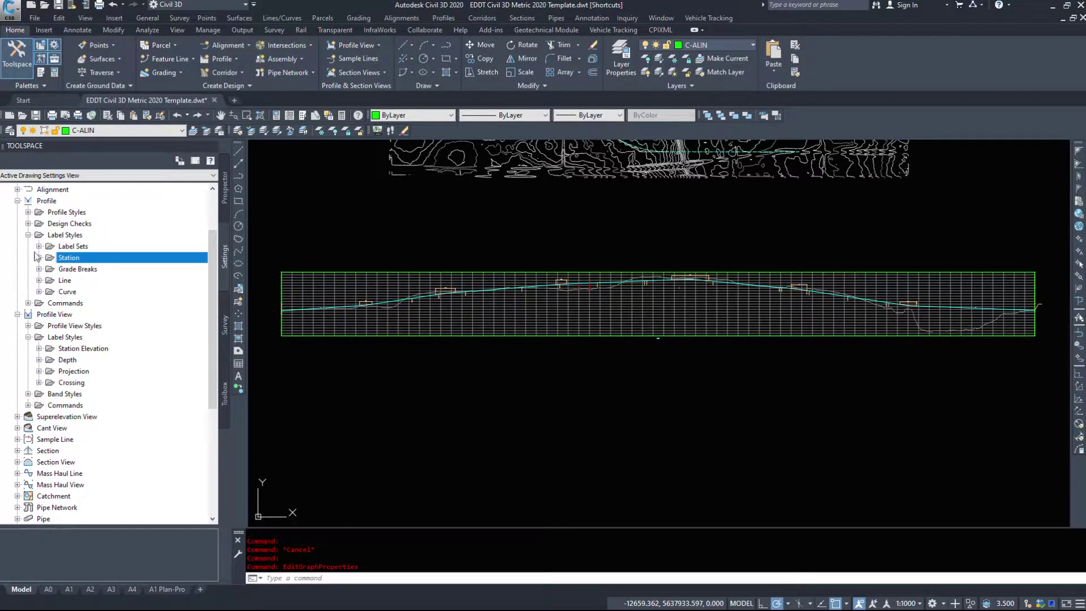
{"action": "left_click", "coordinate": [17, 201]}
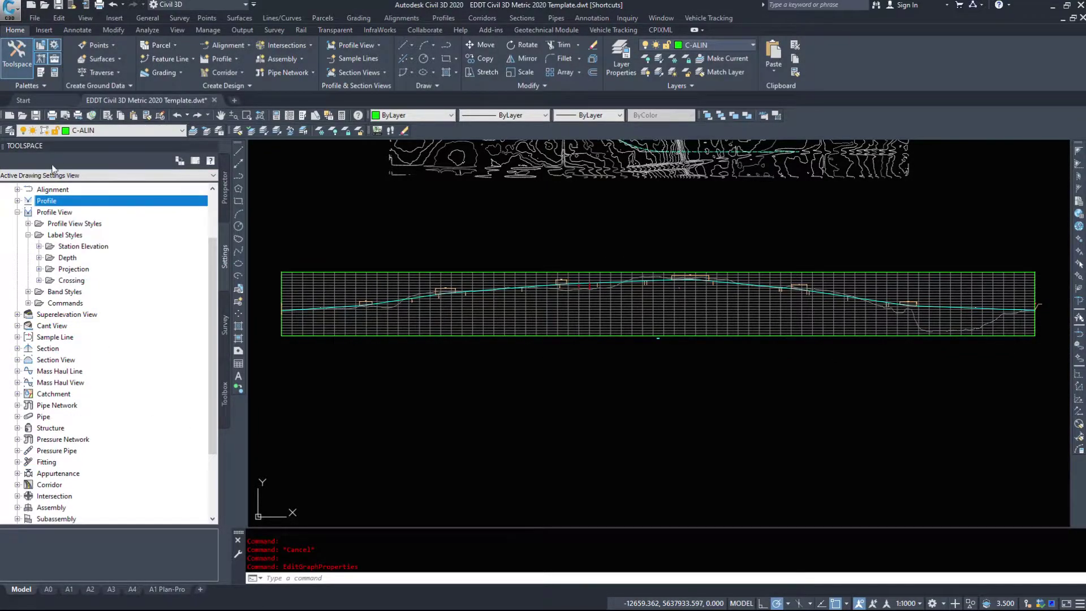
{"action": "double_click", "coordinate": [65, 292]}
{"action": "double_click", "coordinate": [83, 306]}
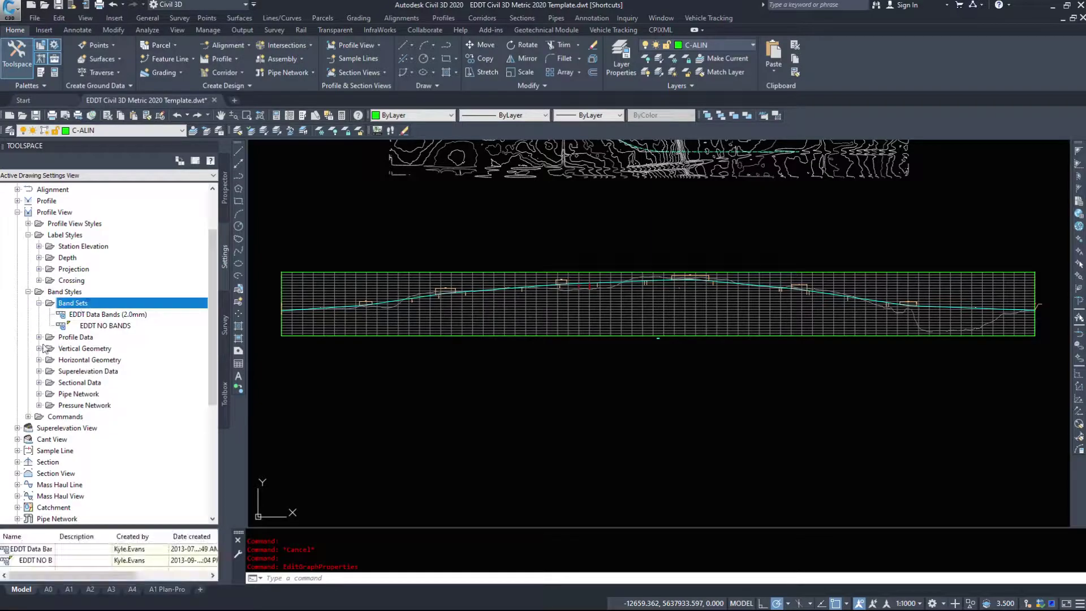
{"action": "double_click", "coordinate": [79, 337]}
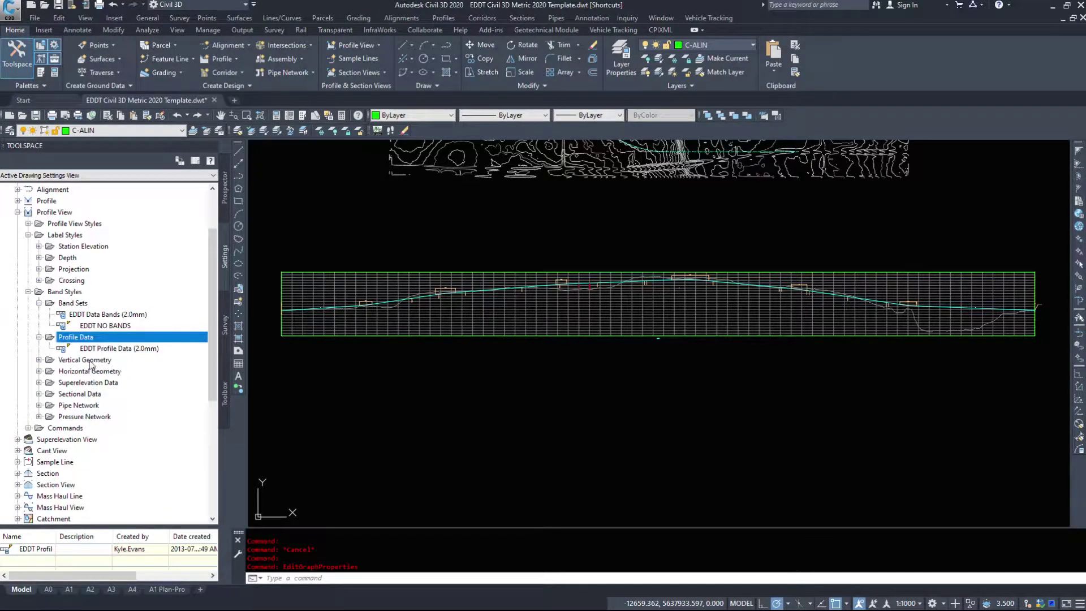
{"action": "double_click", "coordinate": [86, 361]}
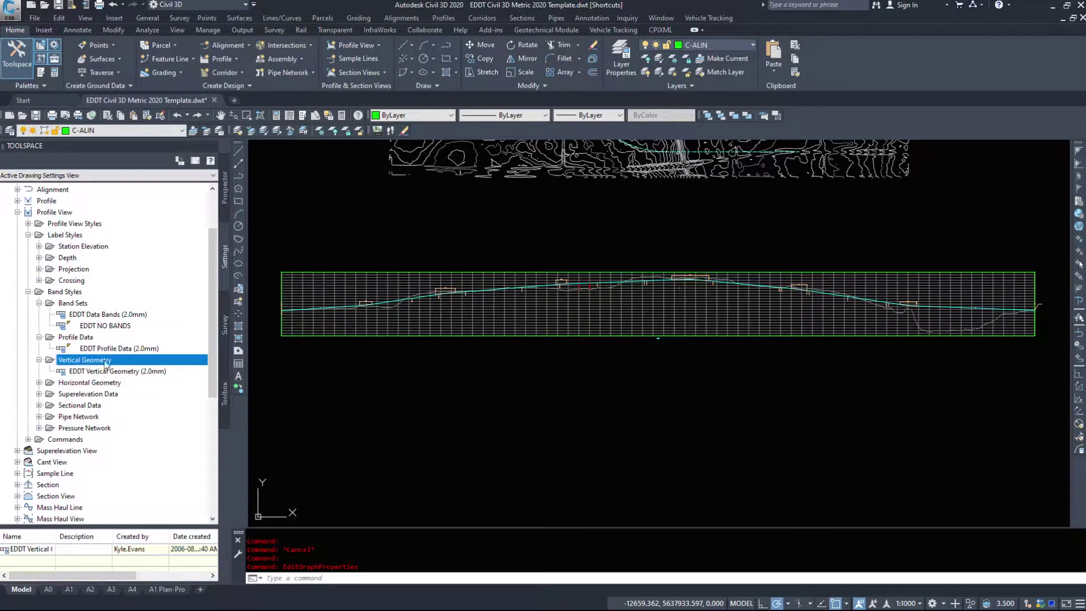
{"action": "left_click", "coordinate": [116, 371]}
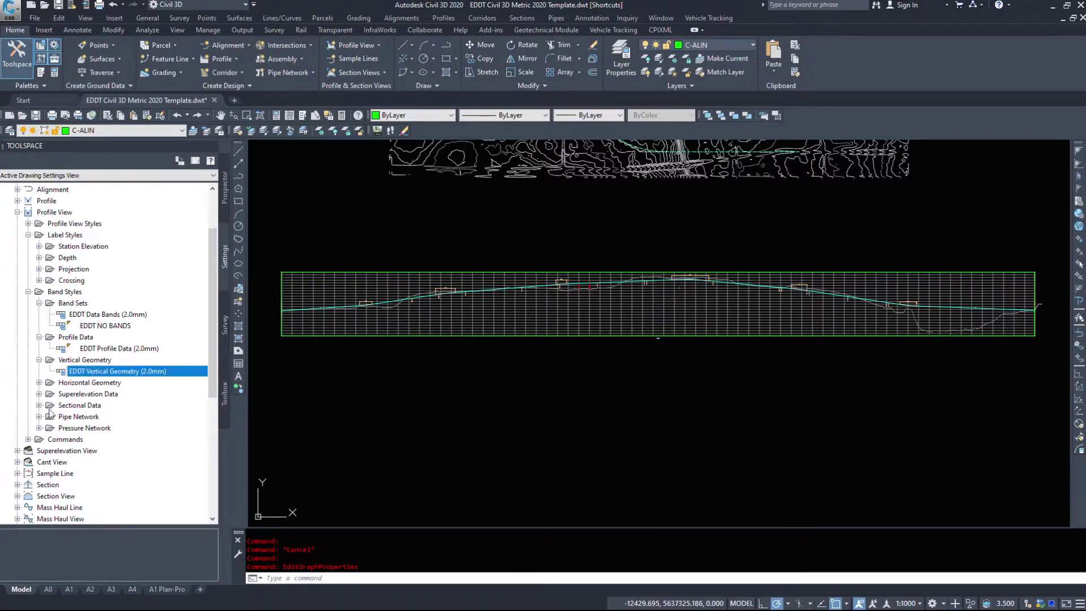
List the Horizontal Geometry band styles and examine the alignment's curves in plan against the profile view.
{"action": "double_click", "coordinate": [88, 383]}
{"action": "middle_click_drag", "start_coordinate": [497, 347], "coordinate": [483, 514]}
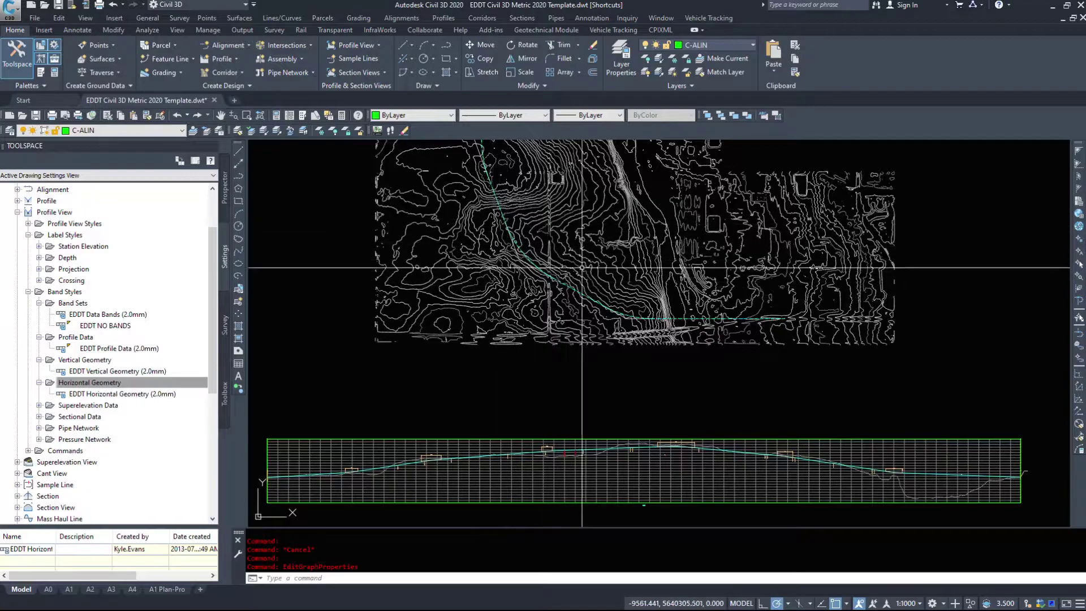
{"action": "middle_click_drag", "start_coordinate": [520, 254], "coordinate": [505, 369]}
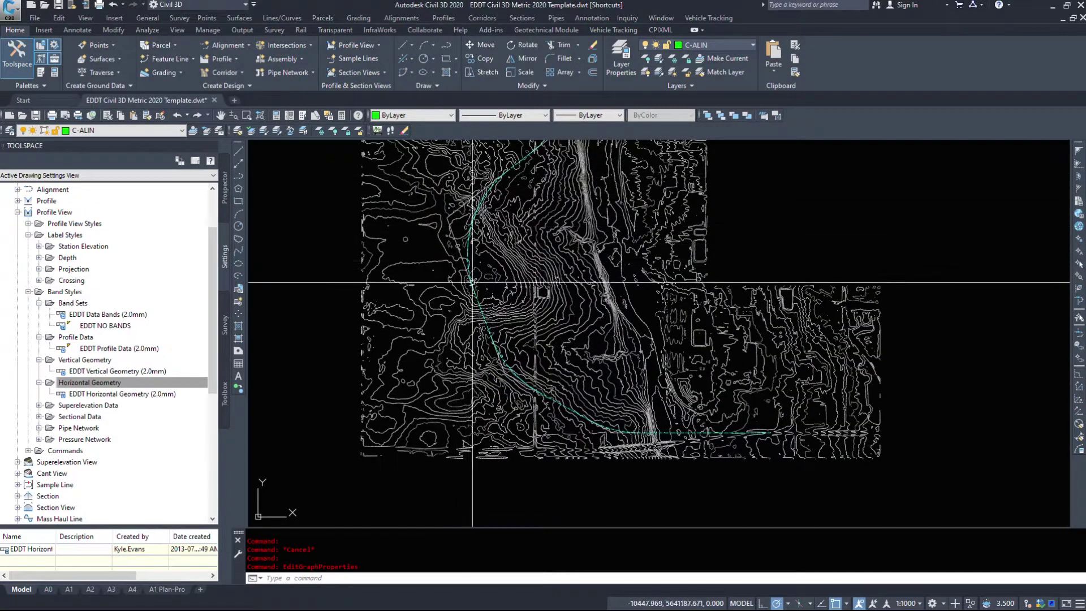
{"action": "middle_click_drag", "start_coordinate": [526, 172], "coordinate": [517, 229]}
{"action": "middle_click_drag", "start_coordinate": [614, 506], "coordinate": [589, 212]}
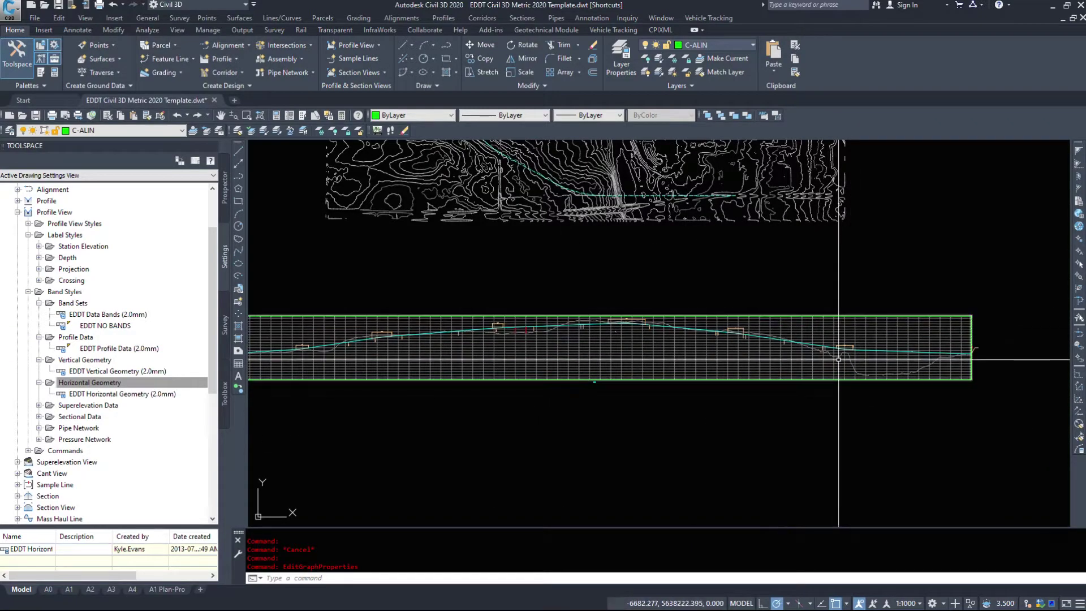
{"action": "mouse_move", "coordinate": [839, 360]}
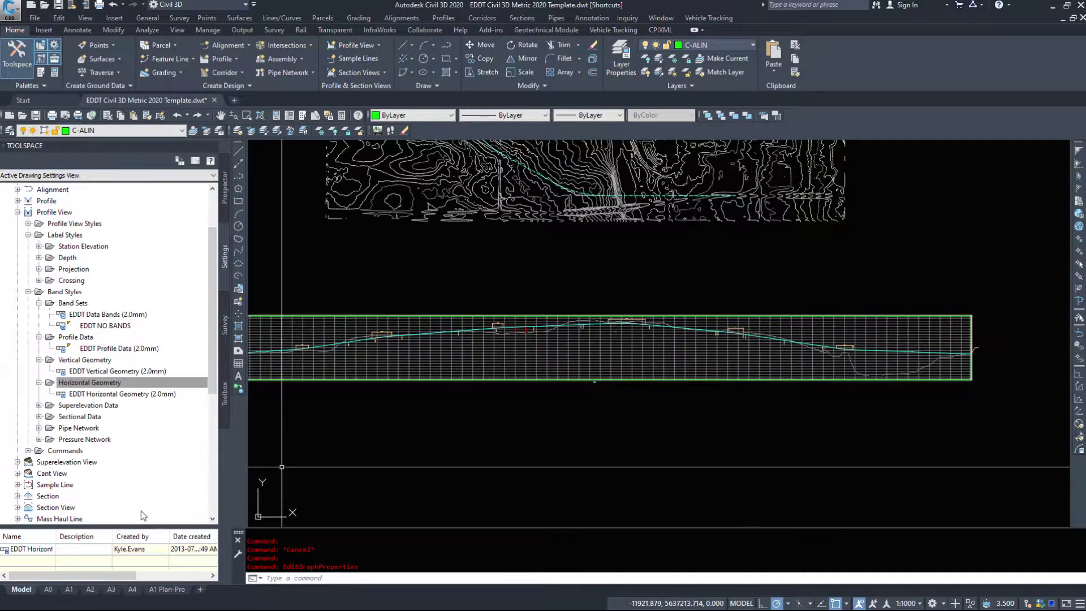
List the Superelevation Data, Sectional Data, Pipe Network and Pressure Network band styles.
{"action": "double_click", "coordinate": [88, 406]}
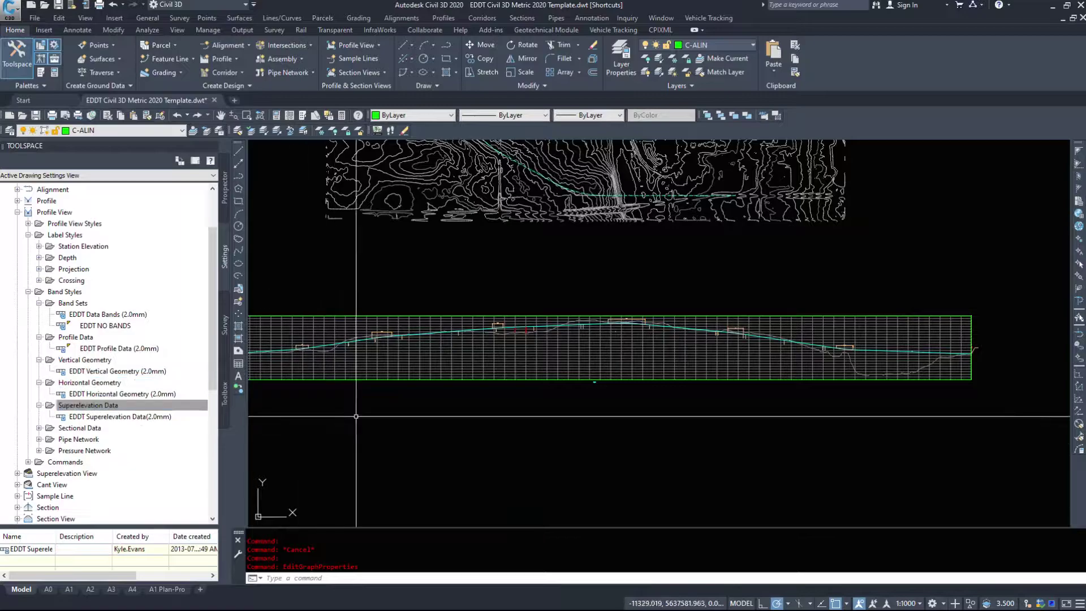
{"action": "middle_click_drag", "start_coordinate": [584, 281], "coordinate": [593, 414]}
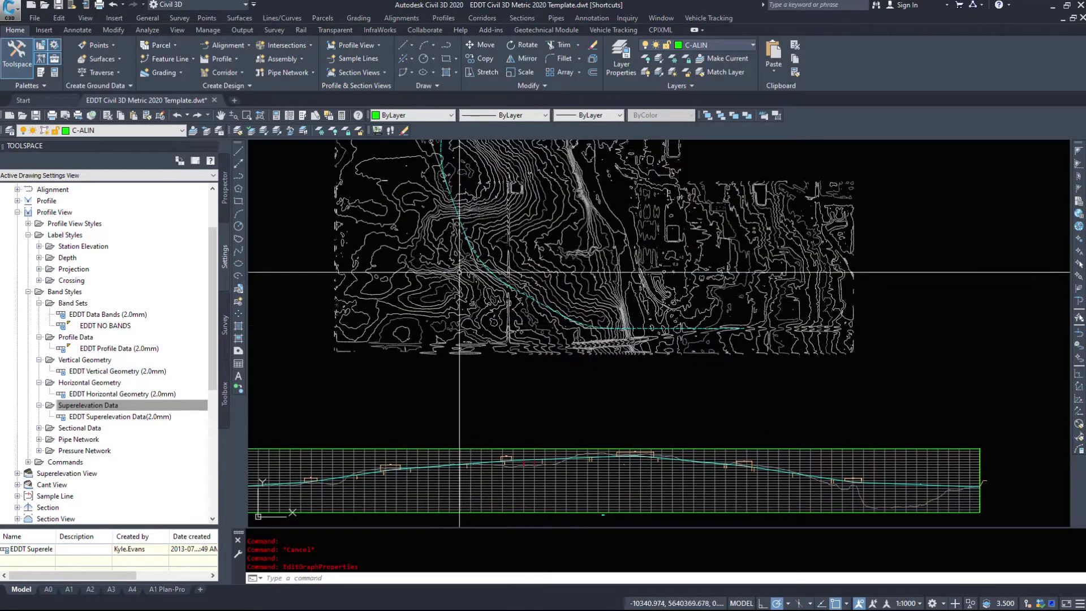
{"action": "mouse_move", "coordinate": [576, 449]}
{"action": "middle_mouse_down"}
{"action": "mouse_move", "coordinate": [589, 360]}
{"action": "mouse_move", "coordinate": [671, 282]}
{"action": "middle_mouse_up"}
{"action": "double_click", "coordinate": [79, 428]}
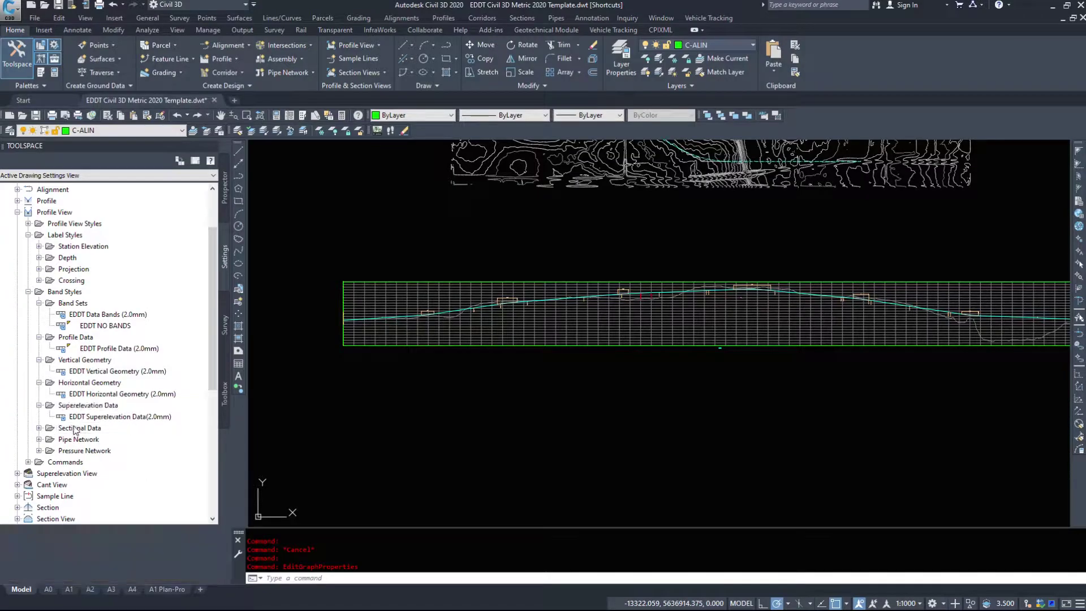
{"action": "middle_click_drag", "start_coordinate": [529, 469], "coordinate": [530, 384]}
{"action": "double_click", "coordinate": [79, 451]}
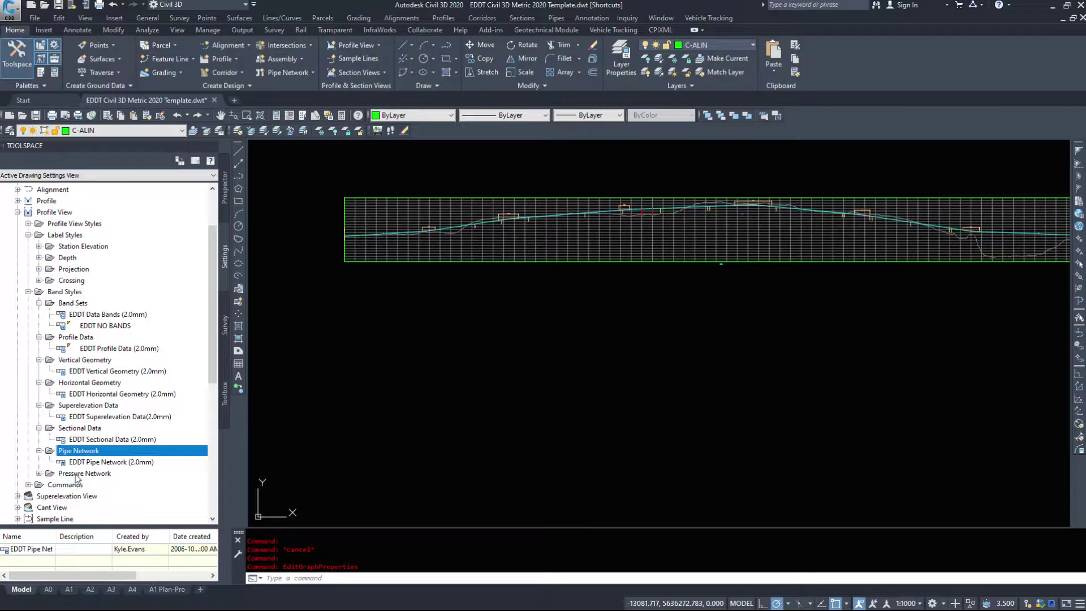
{"action": "double_click", "coordinate": [77, 474]}
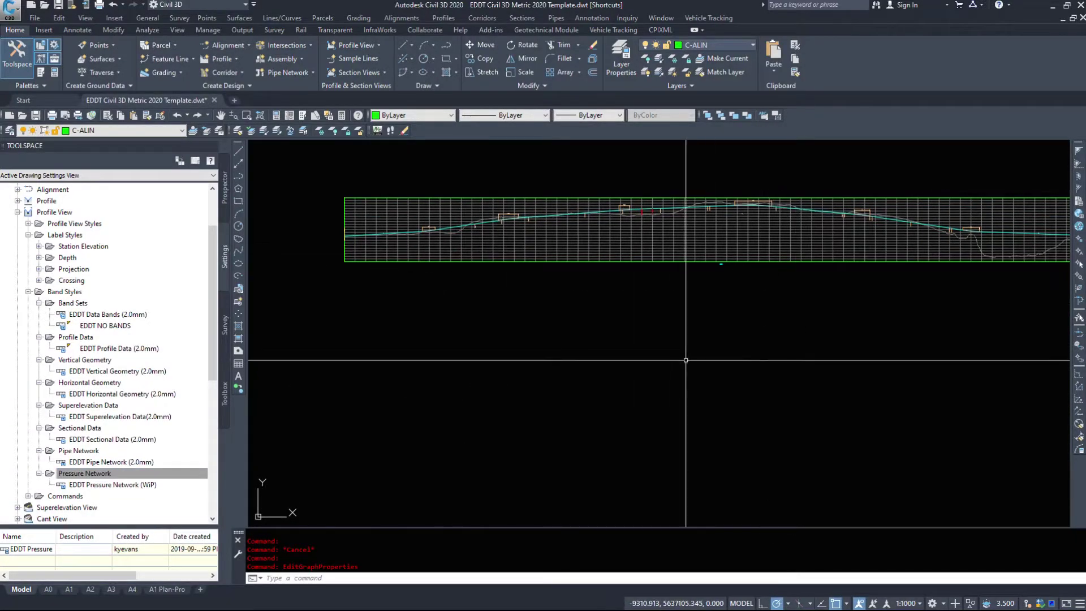
{"action": "middle_click_drag", "start_coordinate": [680, 297], "coordinate": [609, 437]}
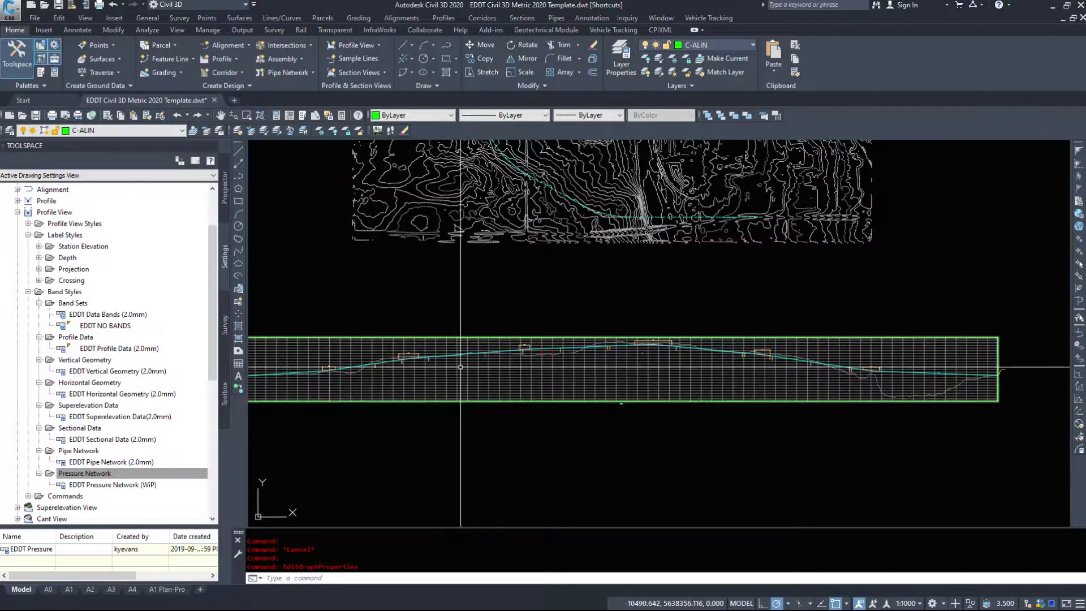
{"action": "middle_click_drag", "start_coordinate": [458, 369], "coordinate": [530, 332]}
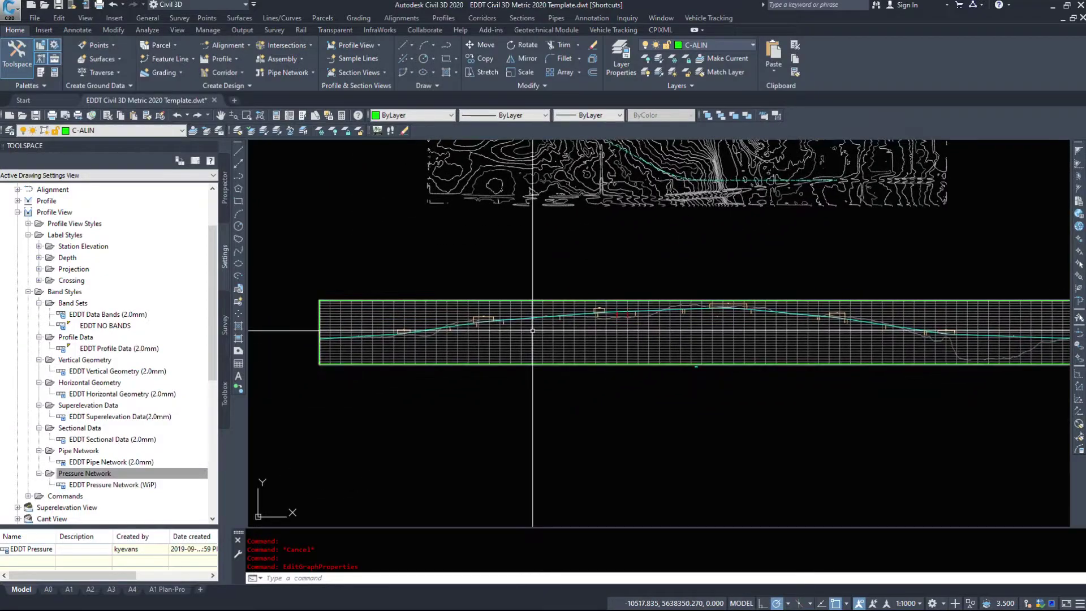
{"action": "left_click", "coordinate": [27, 292]}
{"action": "left_click", "coordinate": [28, 292]}
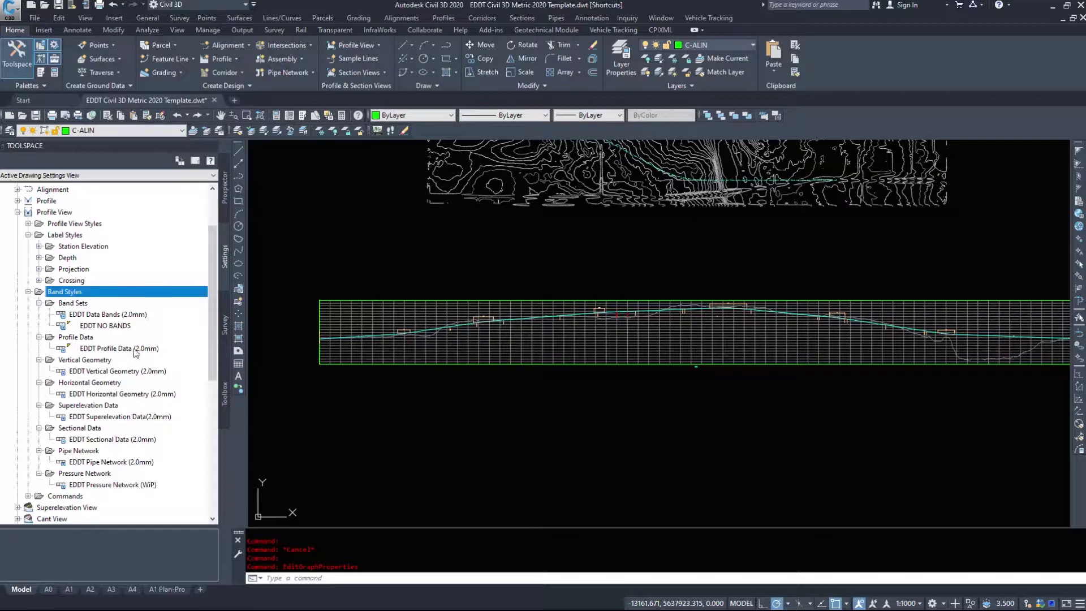
Review the band details of the EDDT Profile Data (2.0mm) band style and close it without changes.
{"action": "double_click", "coordinate": [122, 349]}
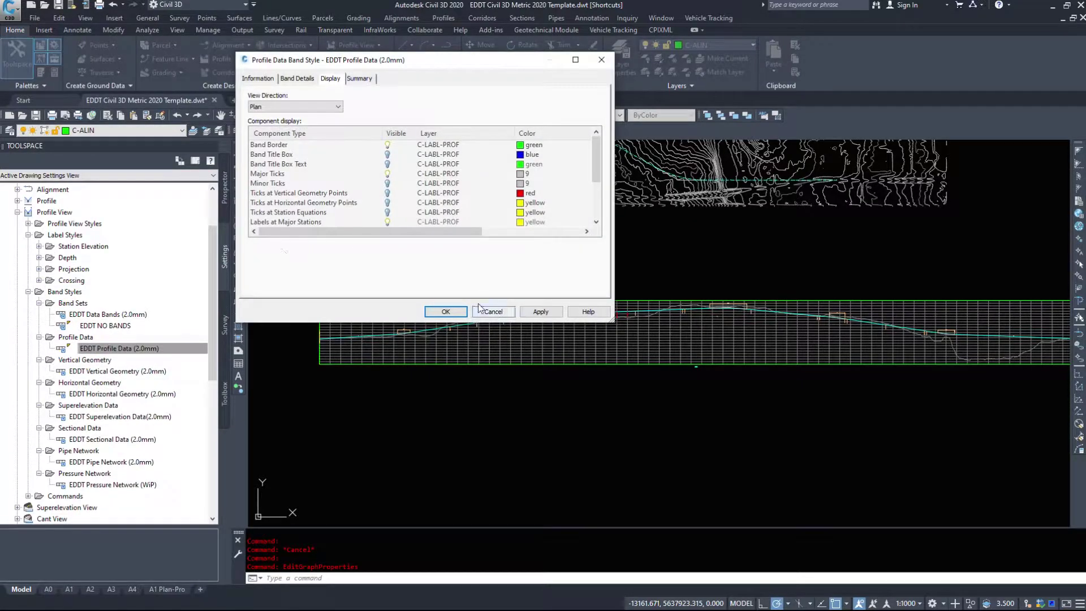
{"action": "left_click", "coordinate": [298, 79]}
{"action": "left_click", "coordinate": [494, 312]}
Open the EDDT Vertical Geometry (2.0mm) band style and review its information, display and band details.
{"action": "double_click", "coordinate": [118, 371]}
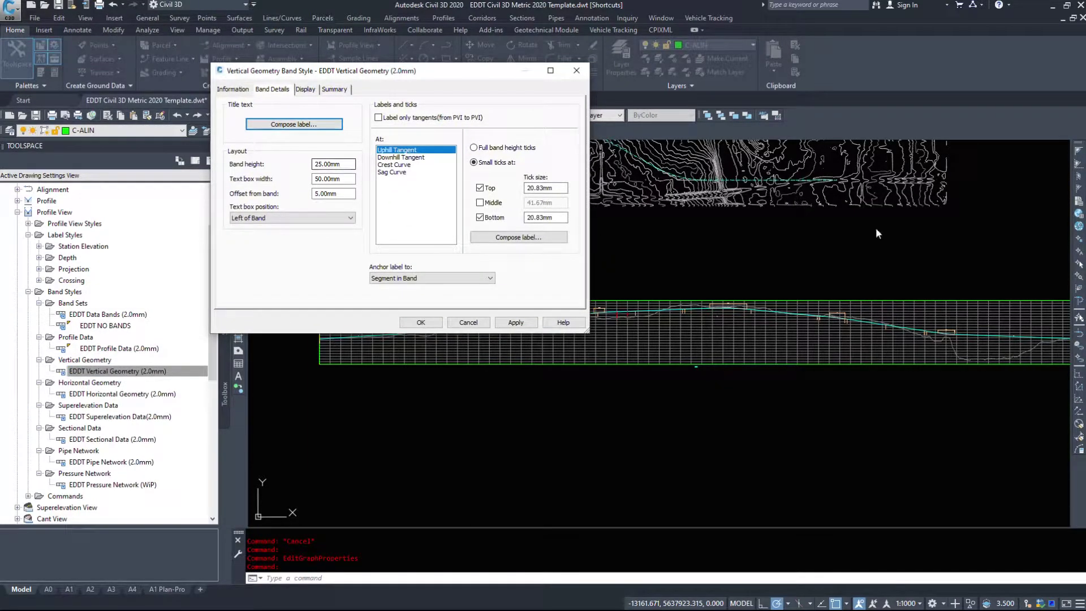
{"action": "left_click", "coordinate": [233, 90]}
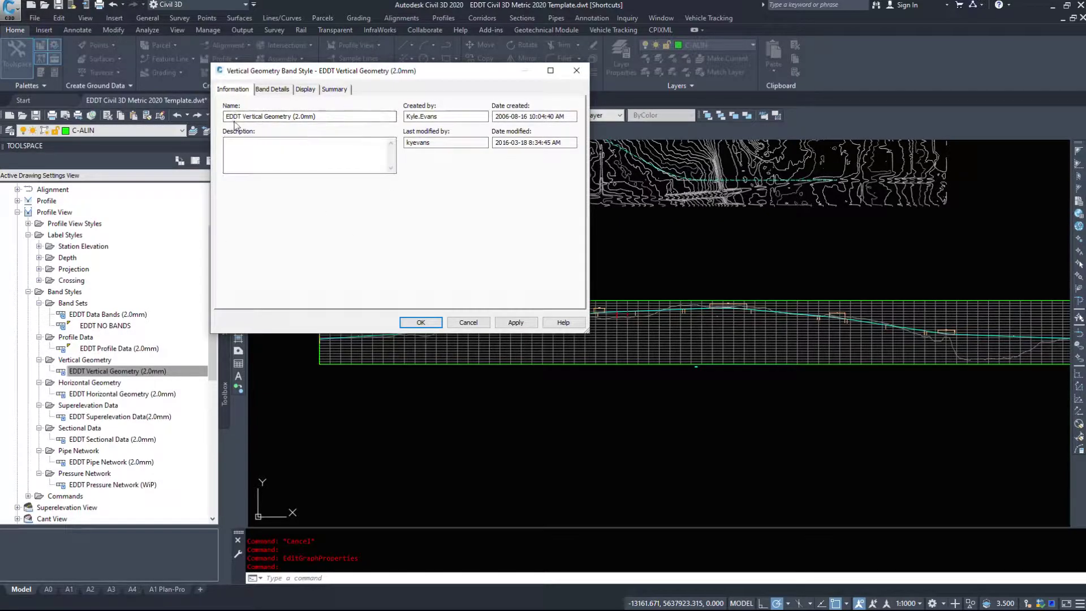
{"action": "left_click", "coordinate": [305, 90]}
{"action": "left_click", "coordinate": [272, 89]}
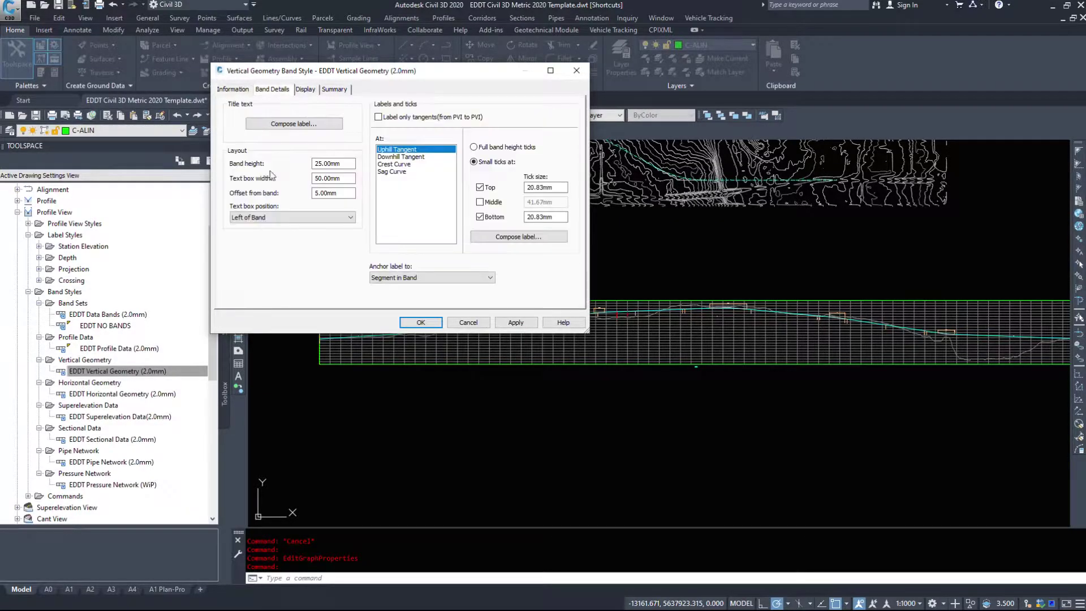
Inspect the title text label of the vertical geometry band in its layout and preview, leaving it unchanged.
{"action": "left_click", "coordinate": [282, 125]}
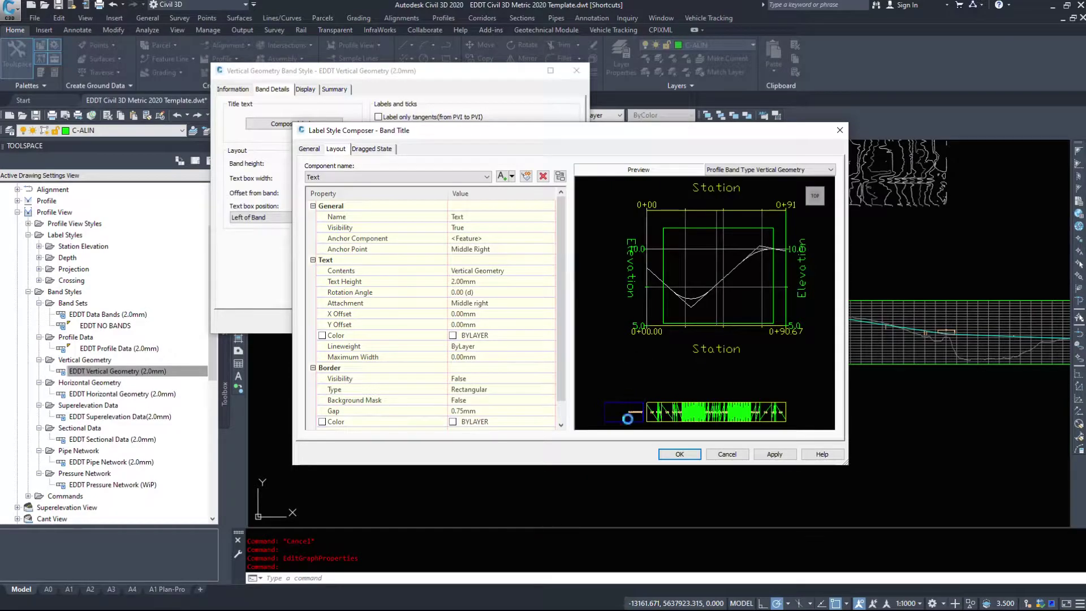
{"action": "scroll", "coordinate": [637, 389], "scroll_direction": "up", "scroll_amount": 2}
{"action": "middle_click_drag", "start_coordinate": [646, 385], "coordinate": [736, 206]}
{"action": "scroll", "coordinate": [671, 312], "scroll_direction": "up", "scroll_amount": 3}
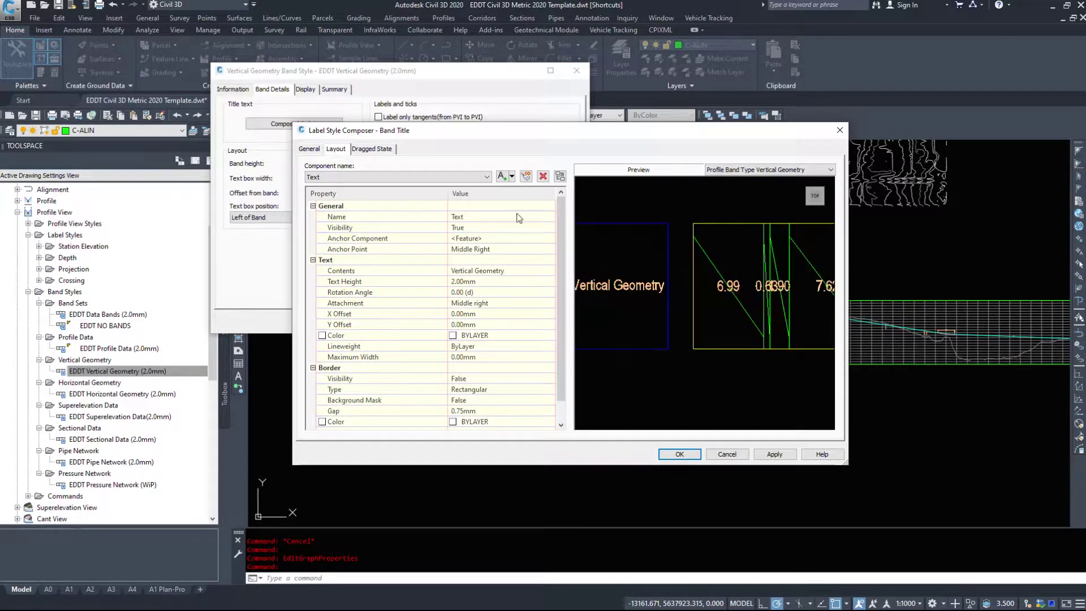
{"action": "left_click", "coordinate": [501, 271]}
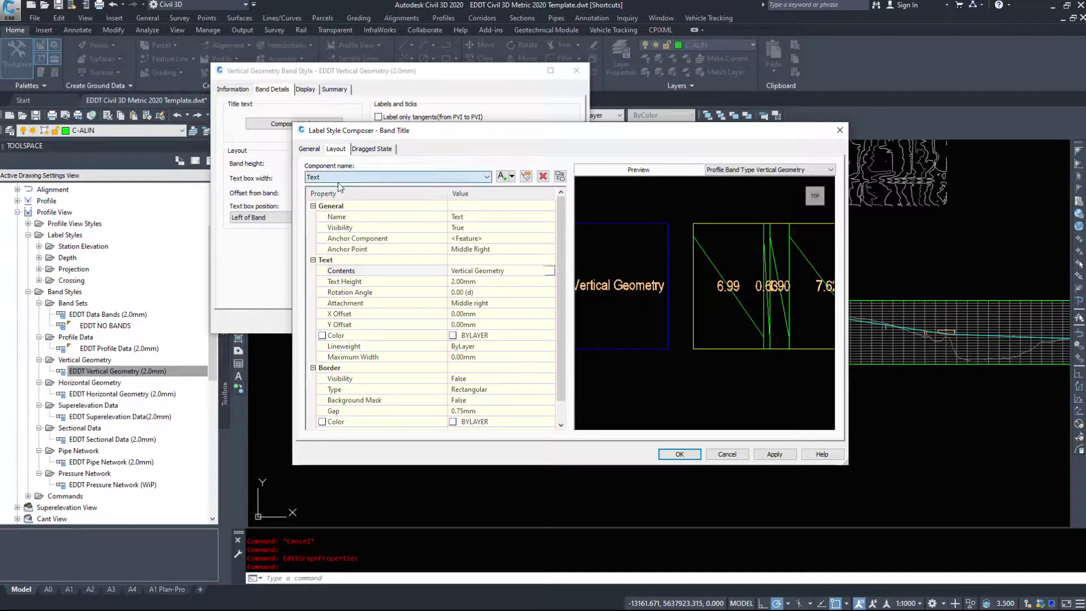
{"action": "left_click", "coordinate": [727, 454]}
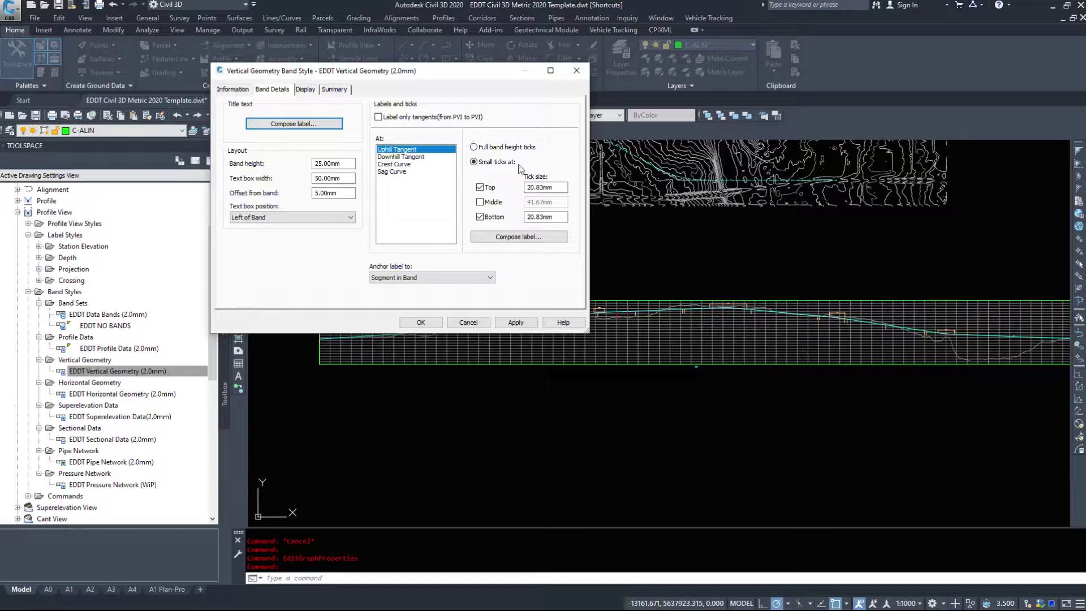
Review the vertical geometry band's tangent label locations and its band height, text box width and offset settings.
{"action": "left_click", "coordinate": [419, 156]}
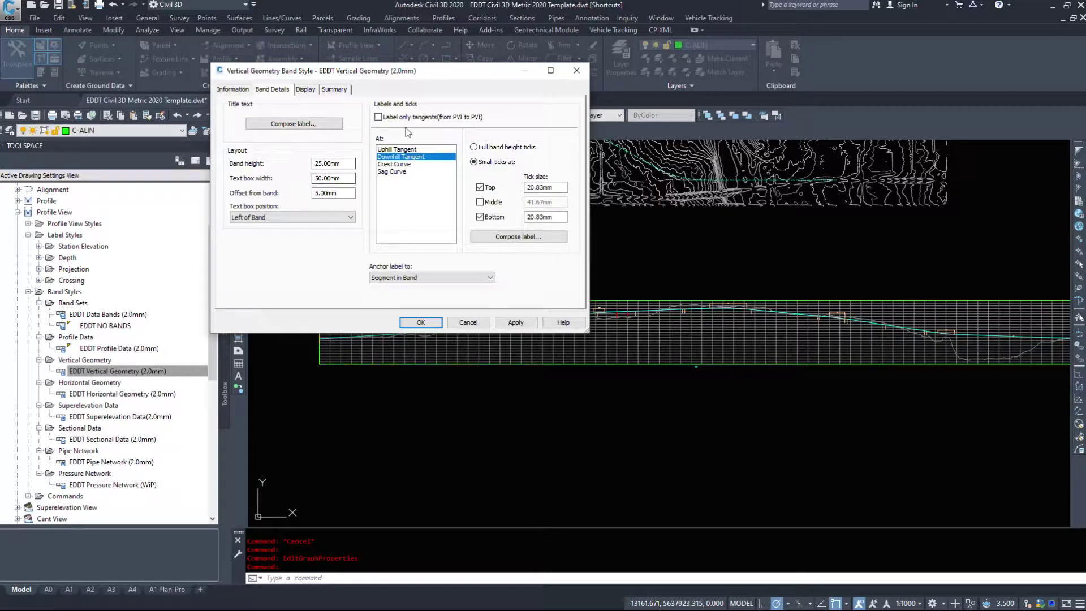
{"action": "left_click", "coordinate": [383, 150]}
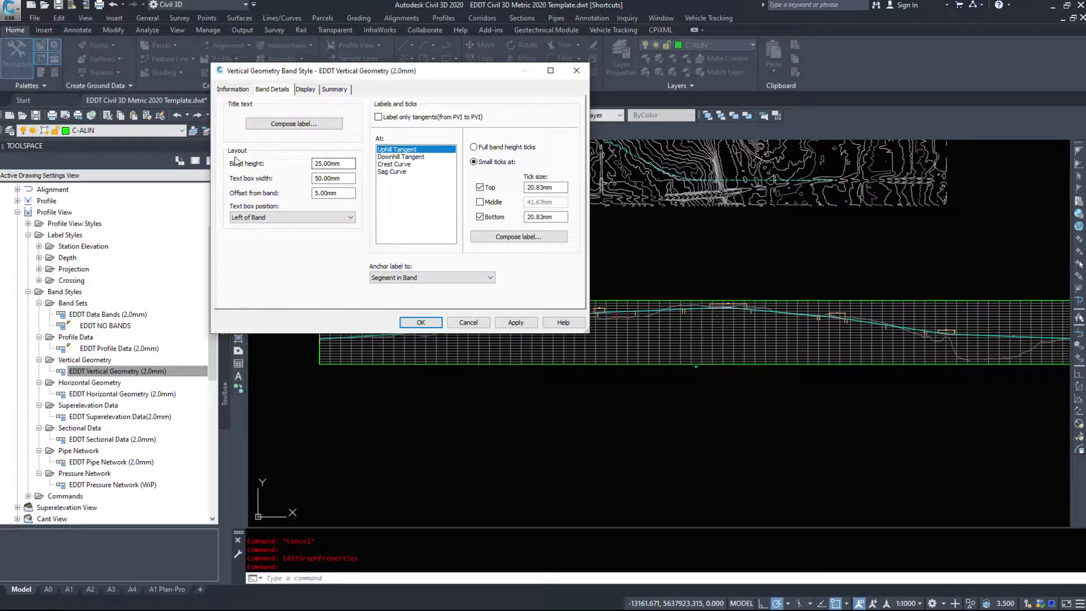
{"action": "double_click", "coordinate": [344, 164]}
{"action": "double_click", "coordinate": [346, 178]}
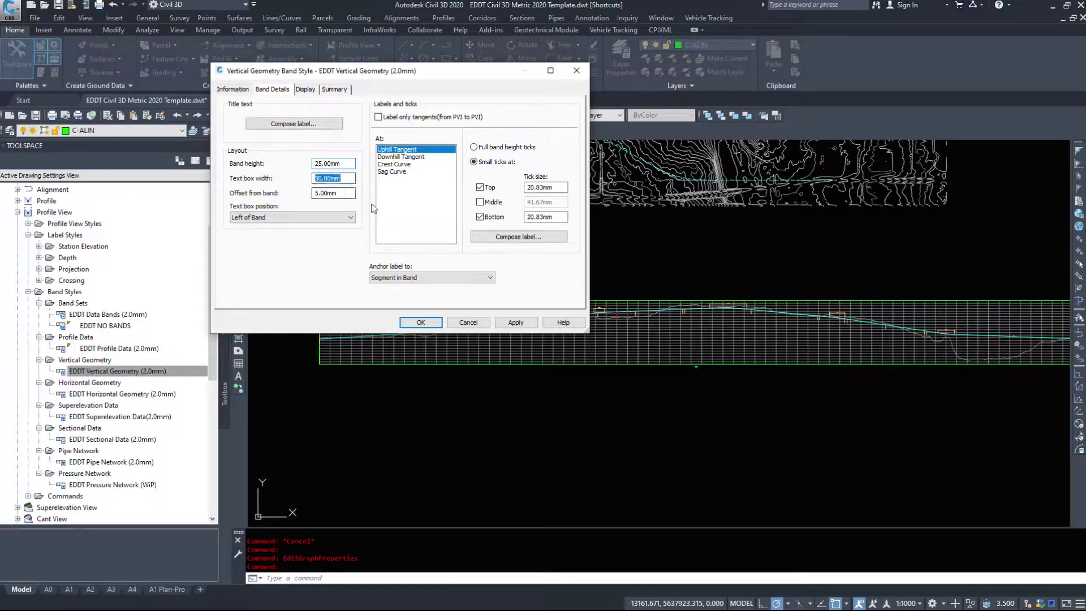
{"action": "double_click", "coordinate": [349, 193]}
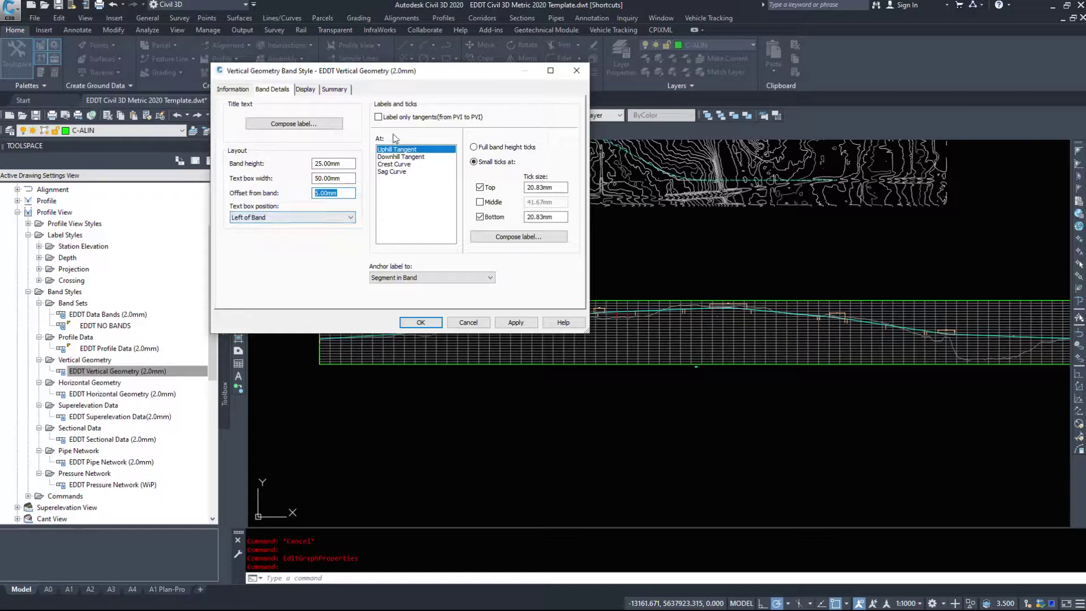
Inspect the Uphill Tangent label's text contents and the properties available for it, discarding any edits.
{"action": "left_click", "coordinate": [519, 237]}
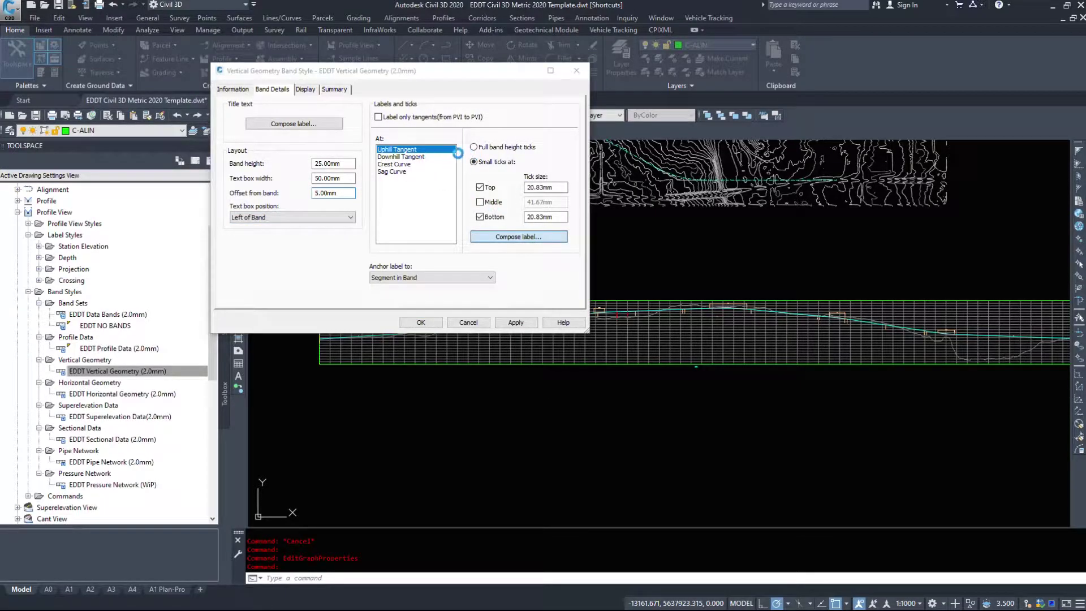
{"action": "left_click", "coordinate": [493, 270]}
{"action": "left_click", "coordinate": [549, 270]}
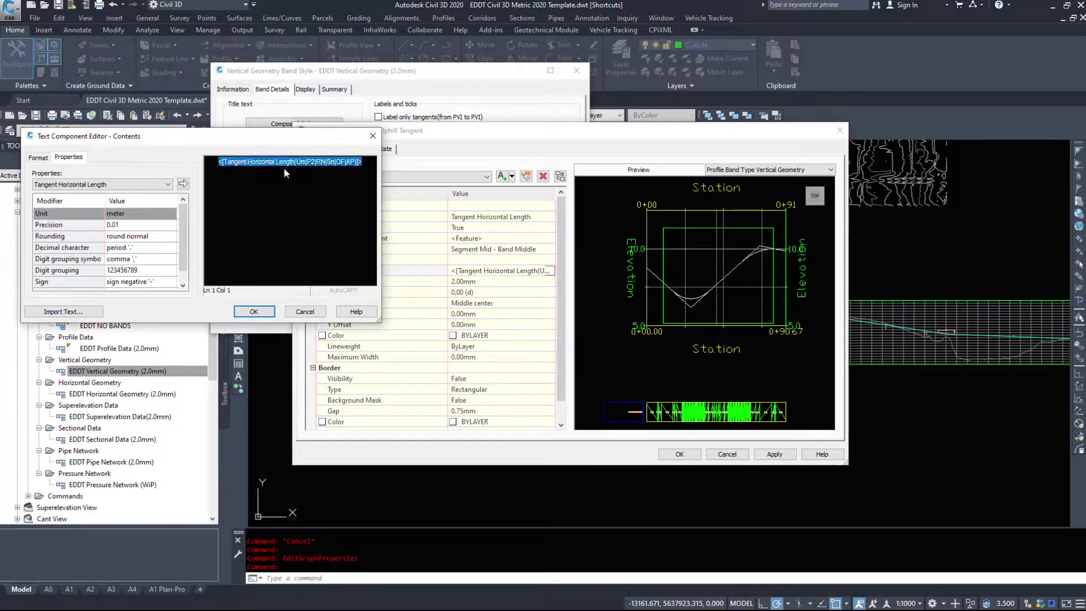
{"action": "left_click", "coordinate": [118, 181]}
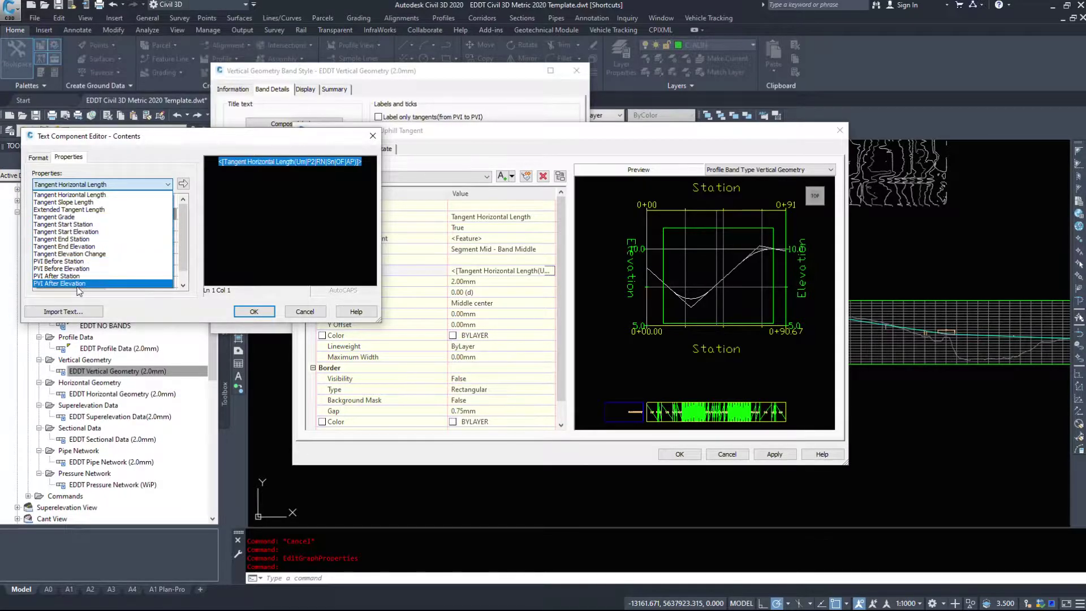
{"action": "left_click", "coordinate": [308, 311]}
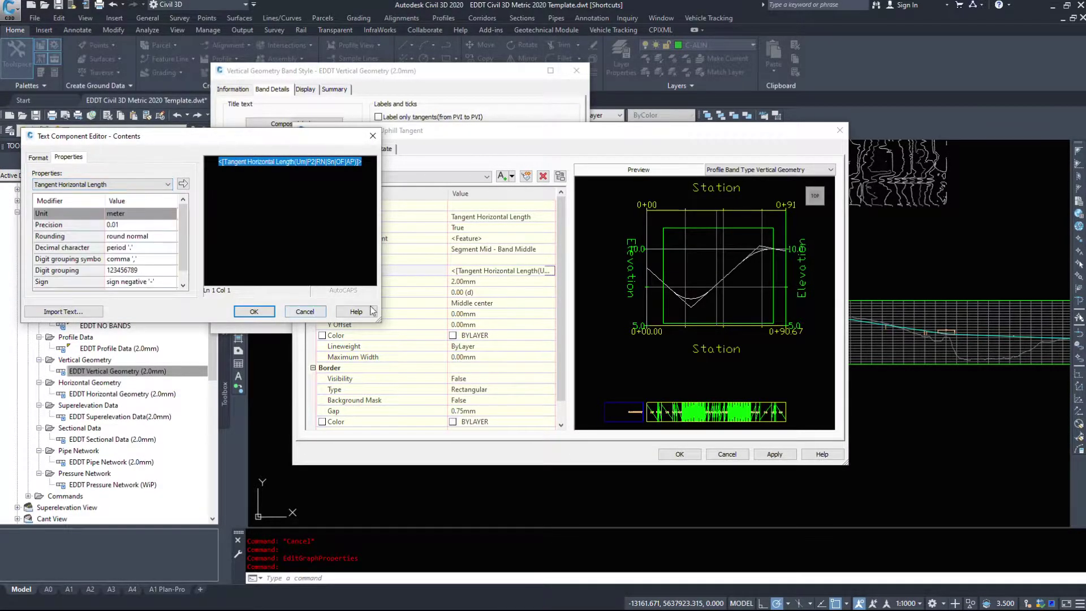
{"action": "left_click", "coordinate": [306, 311]}
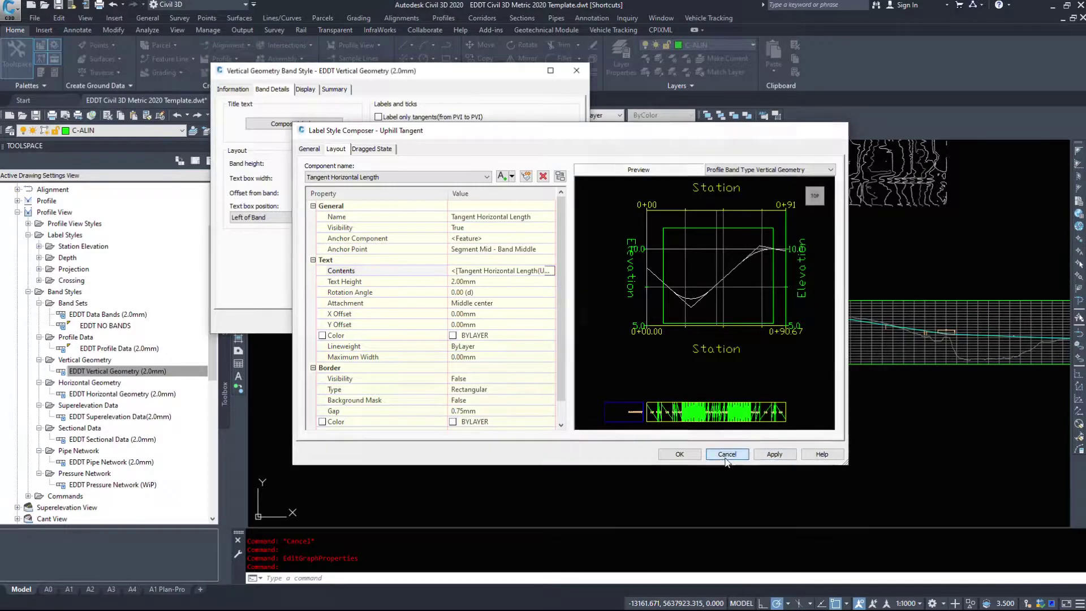
Discard the Uphill Tangent label edits and look through the downhill tangent, sag curve and crest curve label locations.
{"action": "left_click", "coordinate": [725, 454]}
{"action": "left_click", "coordinate": [412, 156]}
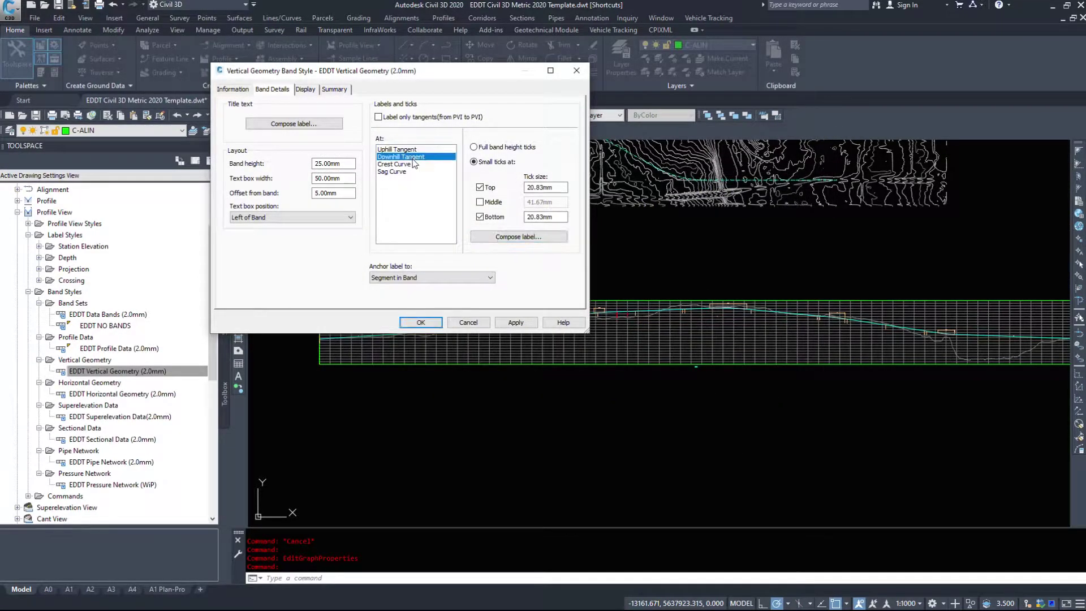
{"action": "left_click", "coordinate": [410, 172]}
{"action": "left_click", "coordinate": [401, 164]}
Inspect the Crest Curve label's text contents and the properties available for it, discarding any edits.
{"action": "left_click", "coordinate": [533, 237]}
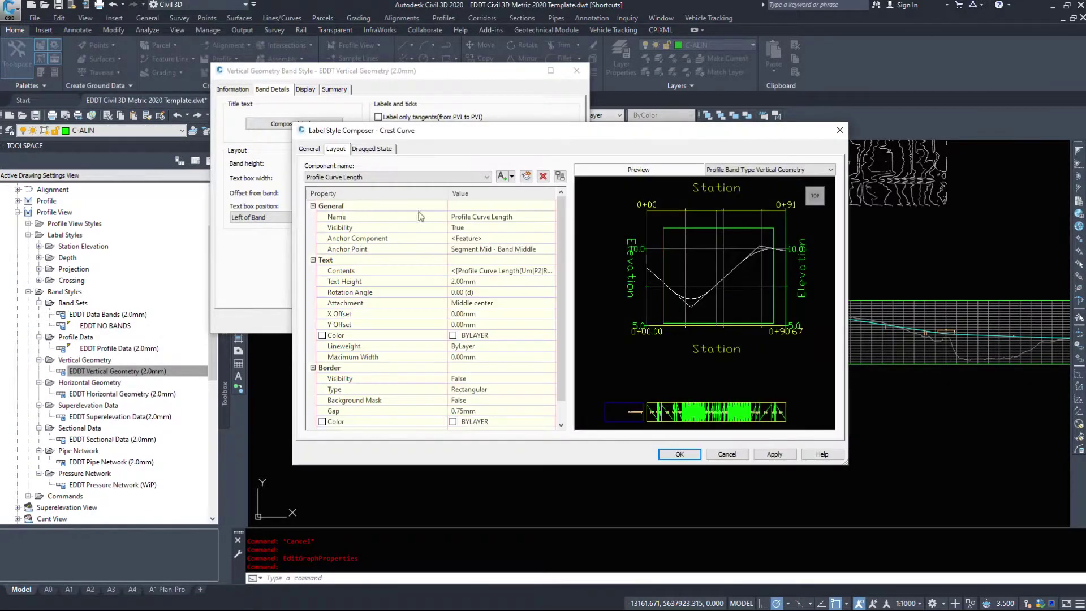
{"action": "left_click", "coordinate": [491, 271]}
{"action": "left_click", "coordinate": [548, 271]}
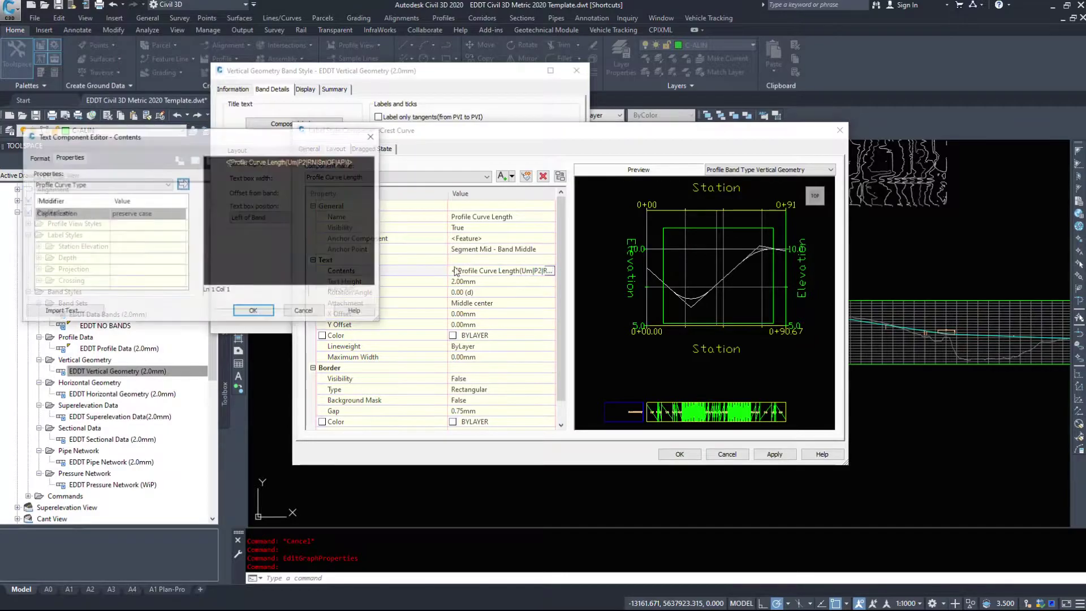
{"action": "left_click", "coordinate": [97, 185]}
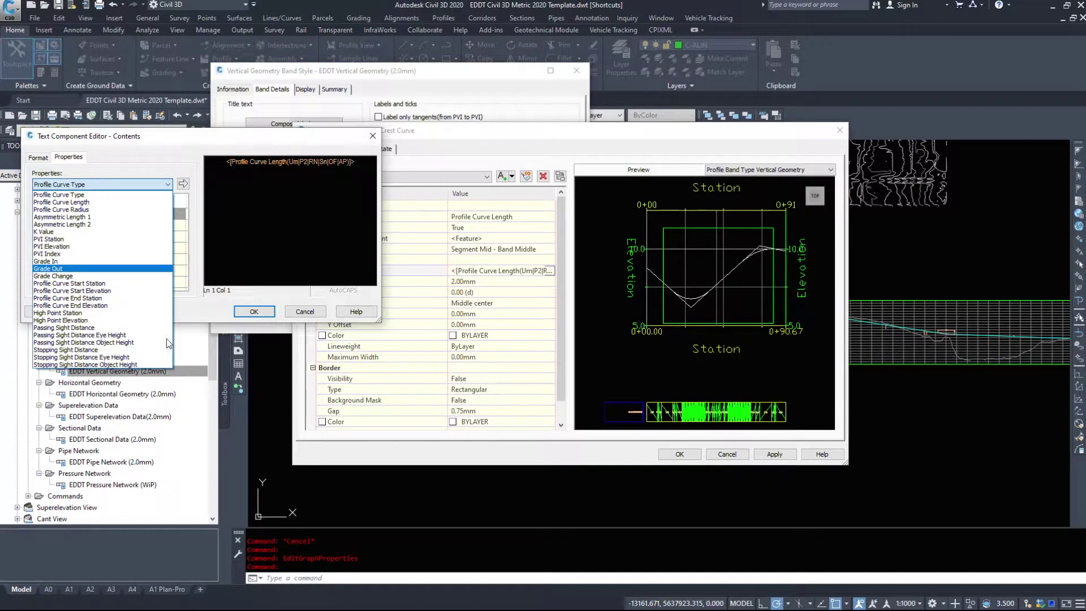
{"action": "left_click", "coordinate": [304, 316]}
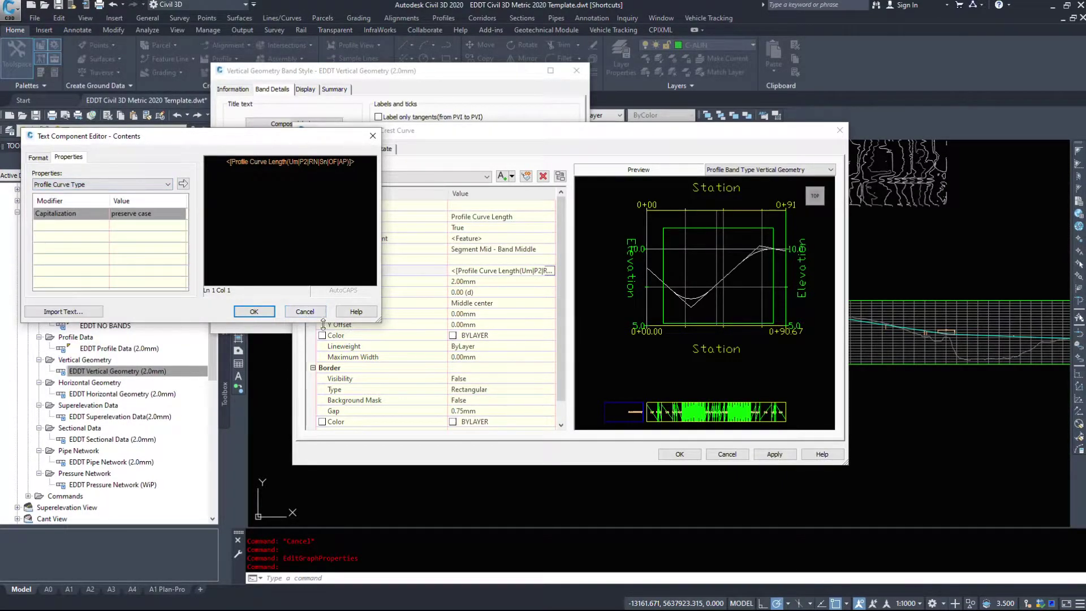
{"action": "left_click", "coordinate": [305, 312]}
{"action": "key", "text": "Escape"}
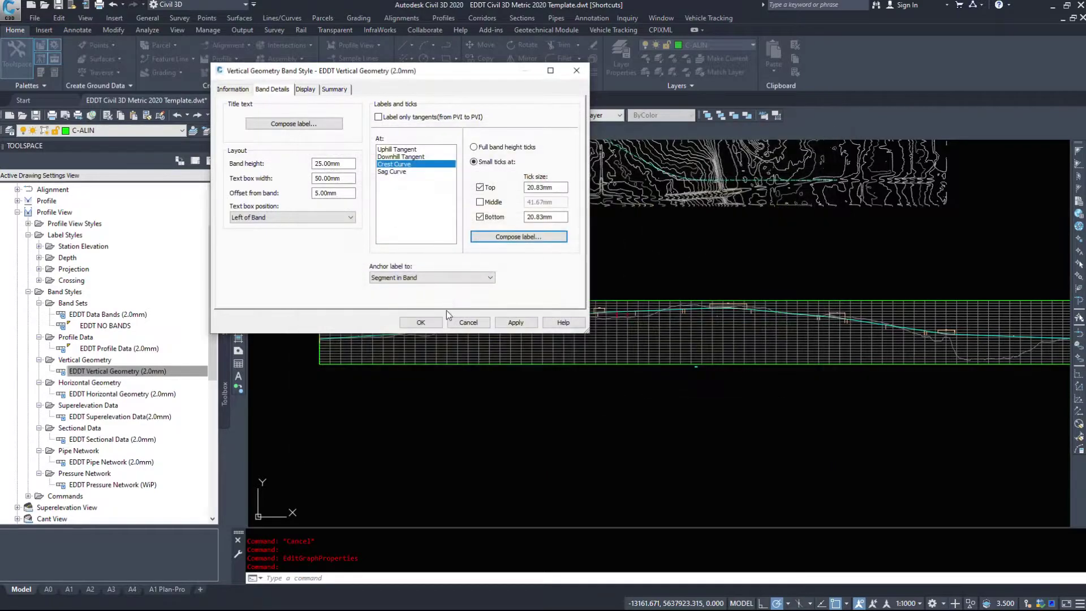
Check the sag curve location, component display and summary of the vertical geometry band style, and leave it without saving.
{"action": "left_click", "coordinate": [398, 171]}
{"action": "left_click", "coordinate": [317, 90]}
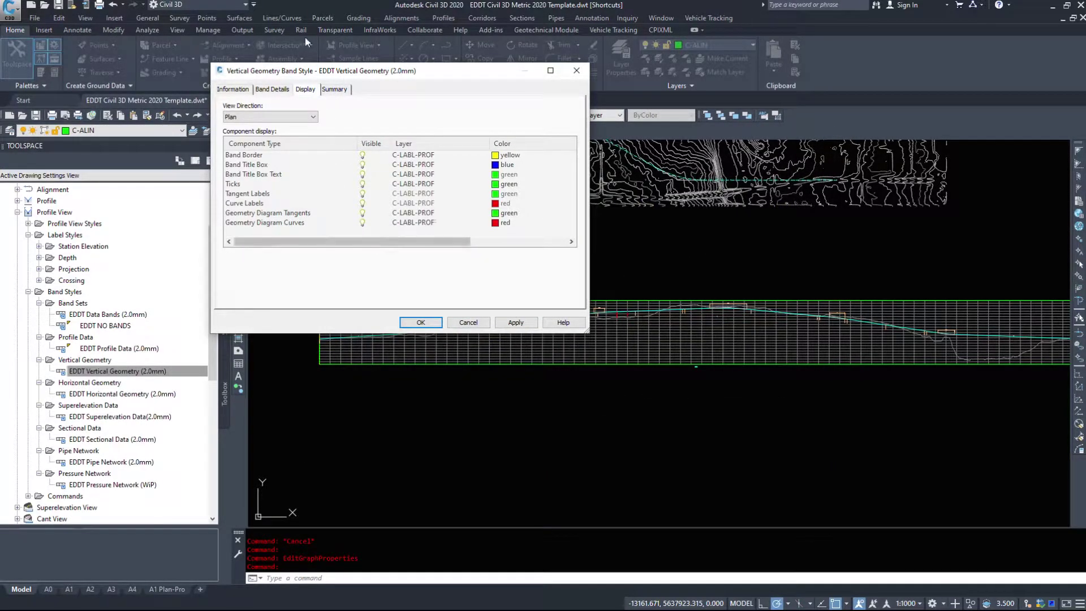
{"action": "left_click", "coordinate": [335, 90]}
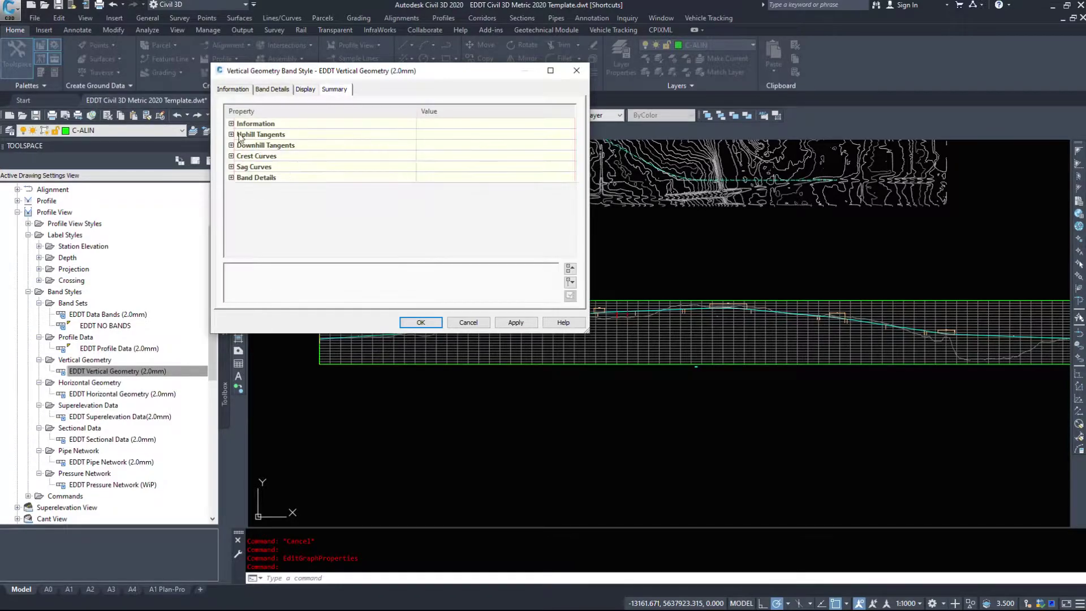
{"action": "left_click", "coordinate": [468, 322]}
Open the band settings in the properties of the Highway profile view.
{"action": "middle_click_drag", "start_coordinate": [627, 402], "coordinate": [595, 365]}
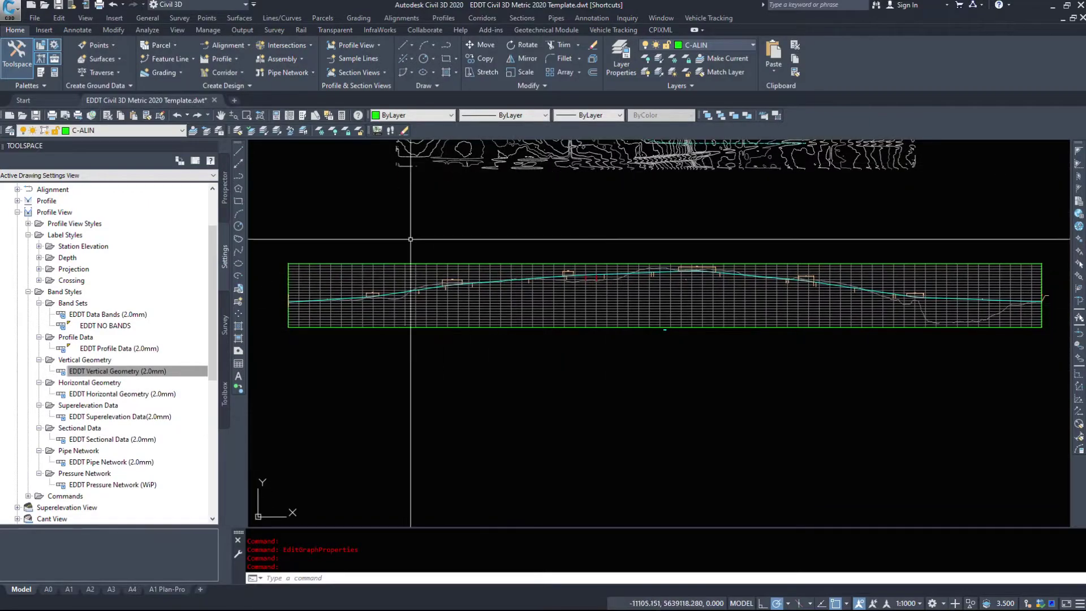
{"action": "left_click", "coordinate": [518, 309]}
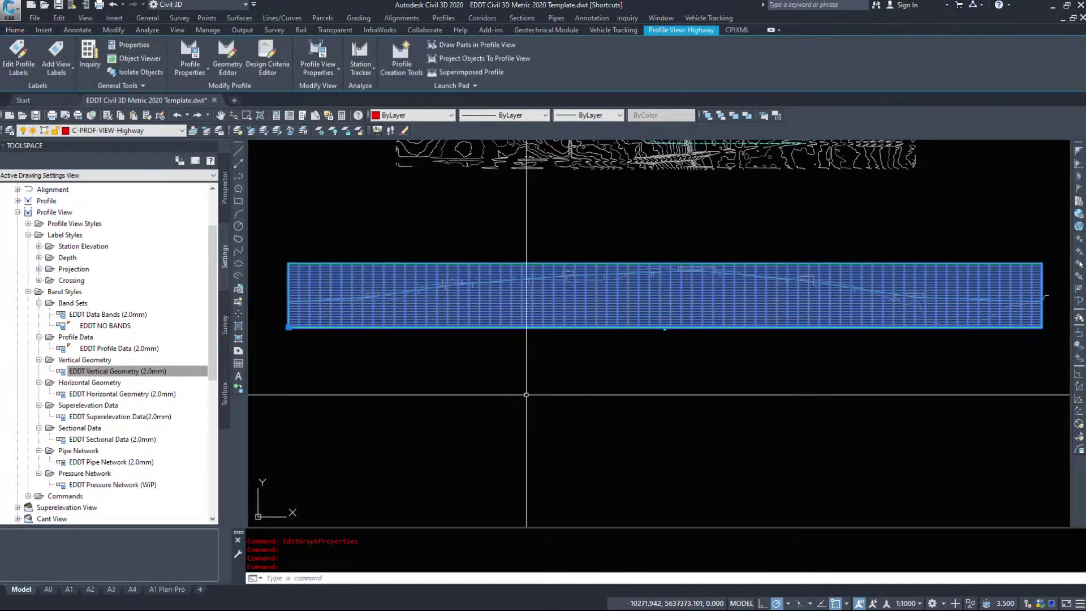
{"action": "right_click", "coordinate": [486, 299]}
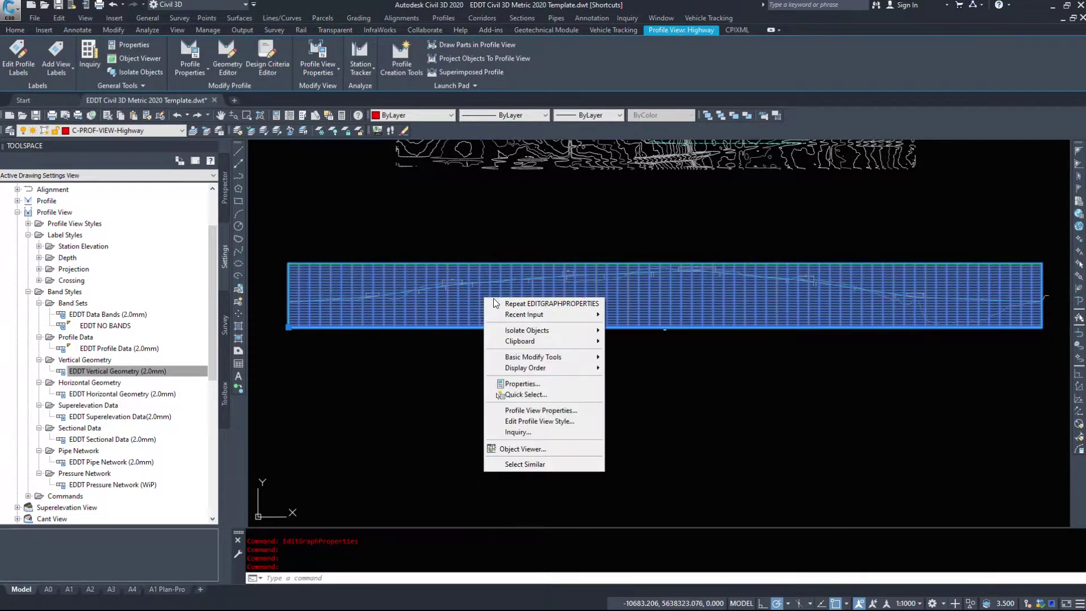
{"action": "left_click", "coordinate": [527, 413]}
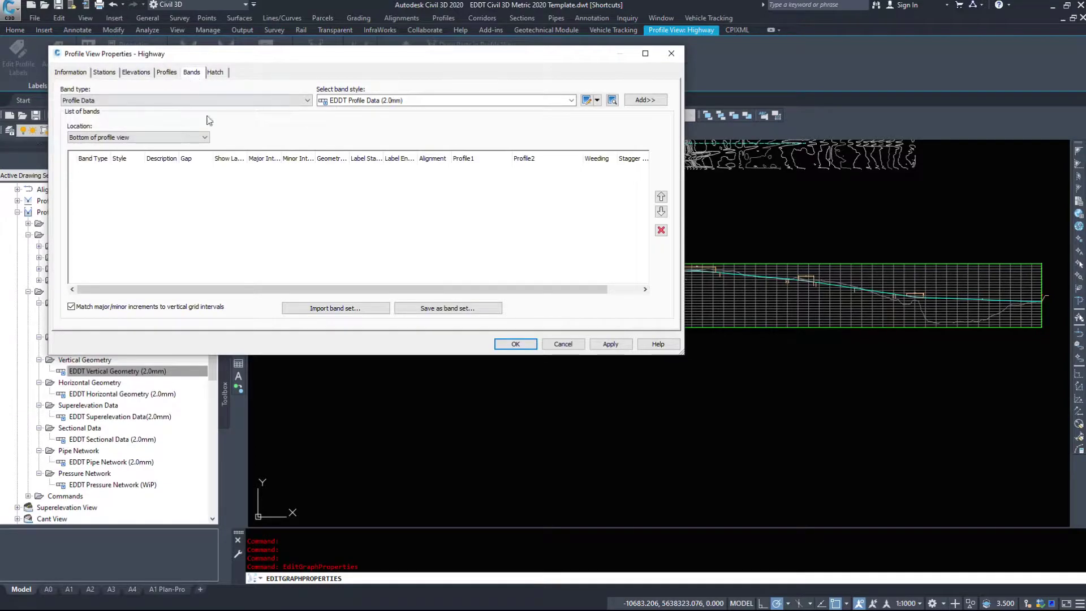
{"action": "left_click", "coordinate": [165, 72]}
{"action": "left_click", "coordinate": [191, 72]}
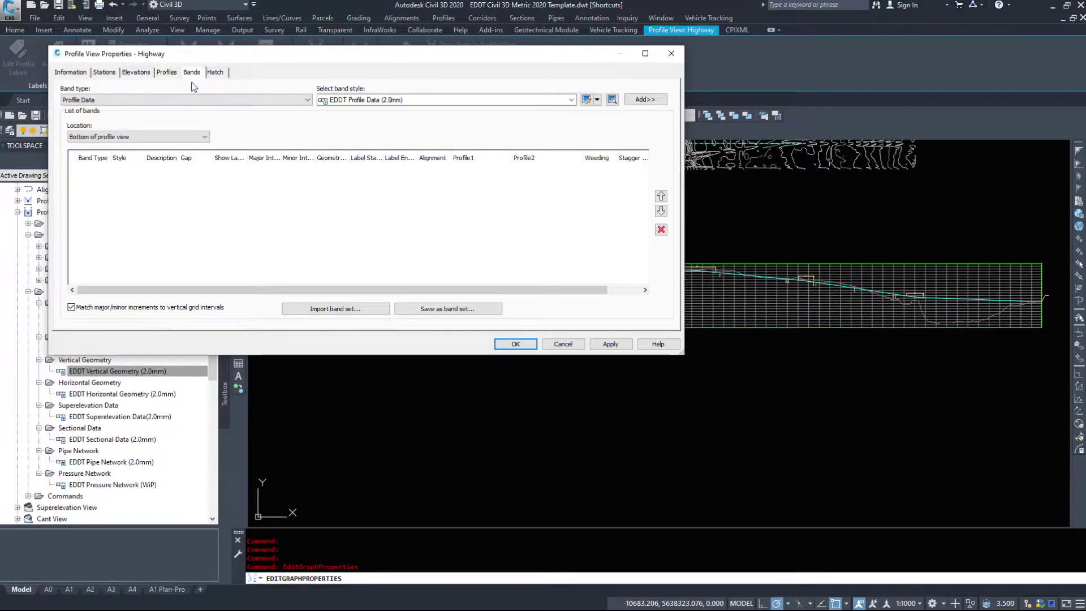
Choose the Profile Data band type with the EDDT Profile Data (2.0mm) style, located at the bottom of the profile view.
{"action": "left_click", "coordinate": [155, 100]}
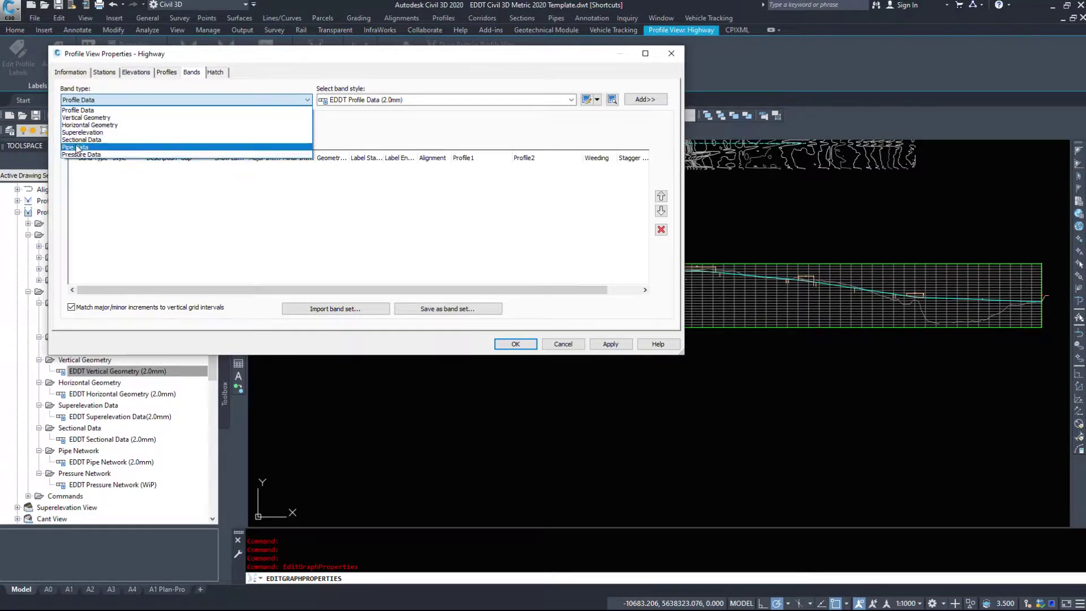
{"action": "left_click", "coordinate": [85, 110]}
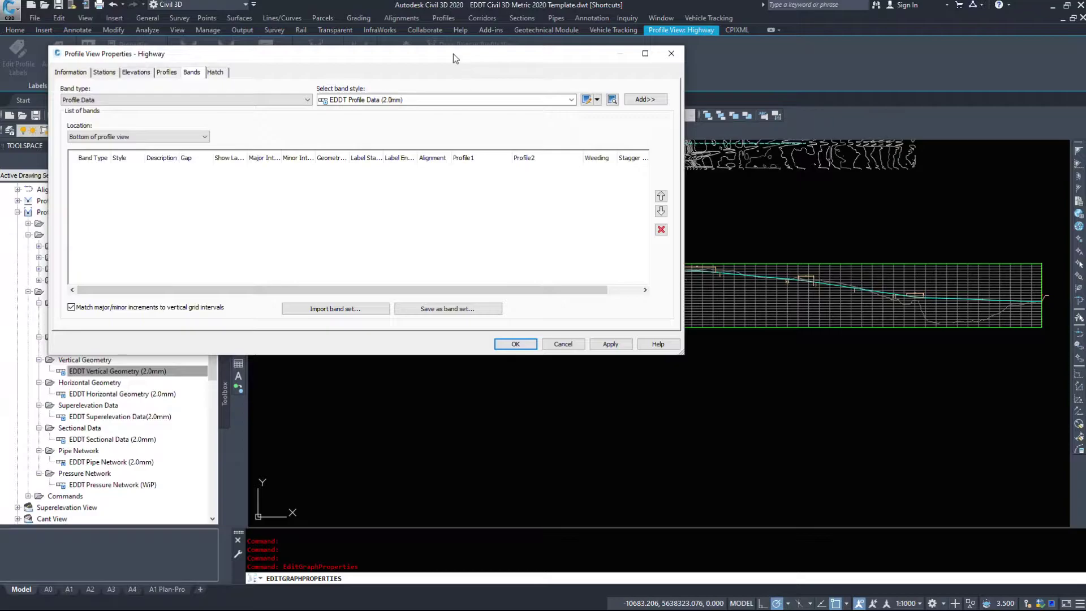
{"action": "left_click", "coordinate": [397, 101]}
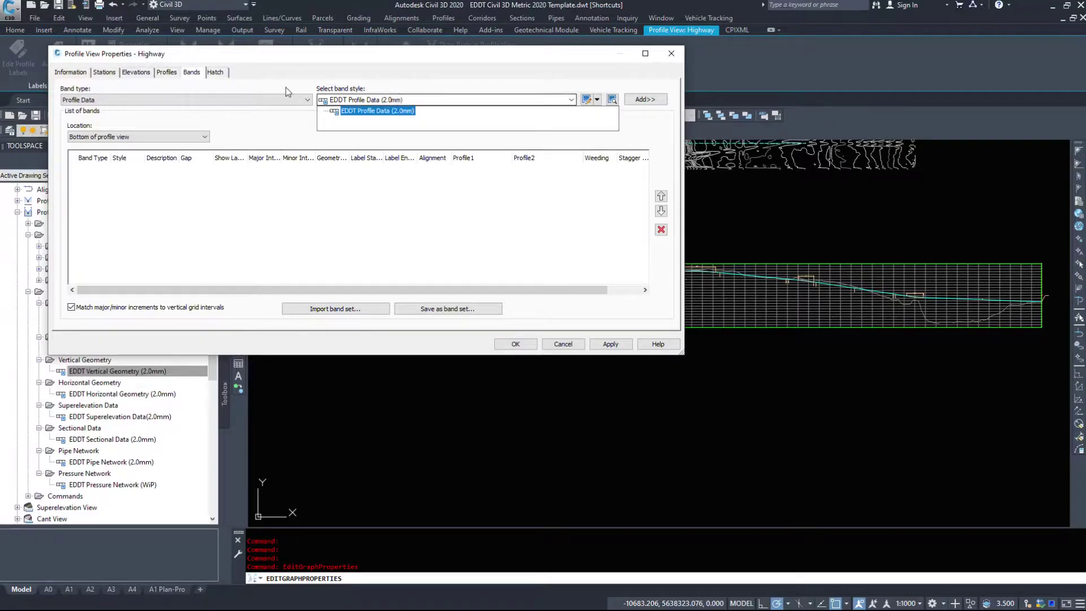
{"action": "left_click", "coordinate": [400, 111]}
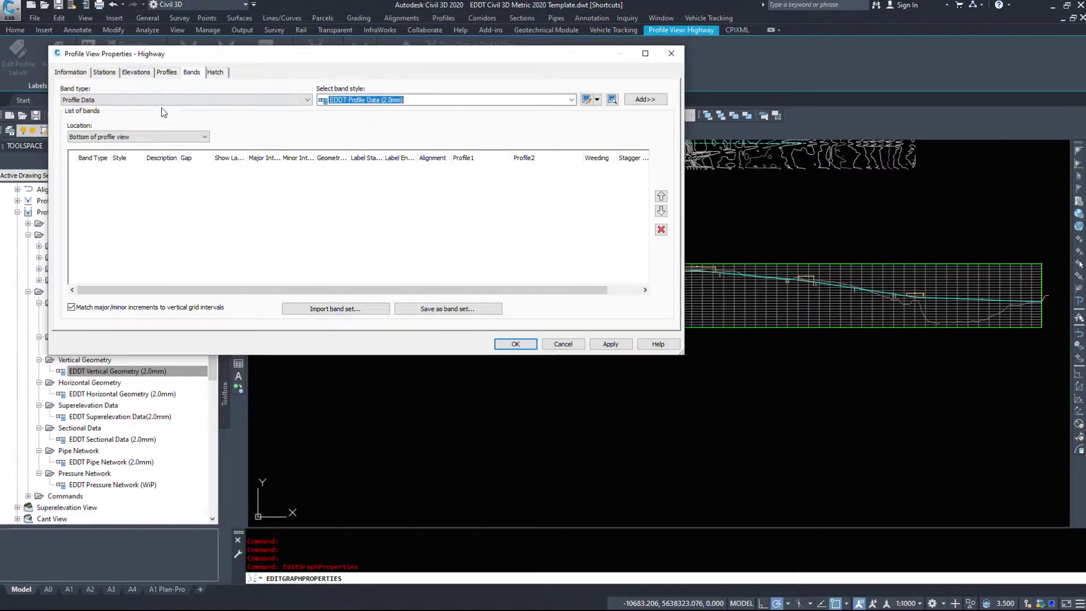
{"action": "left_click", "coordinate": [149, 135]}
{"action": "left_click", "coordinate": [110, 146]}
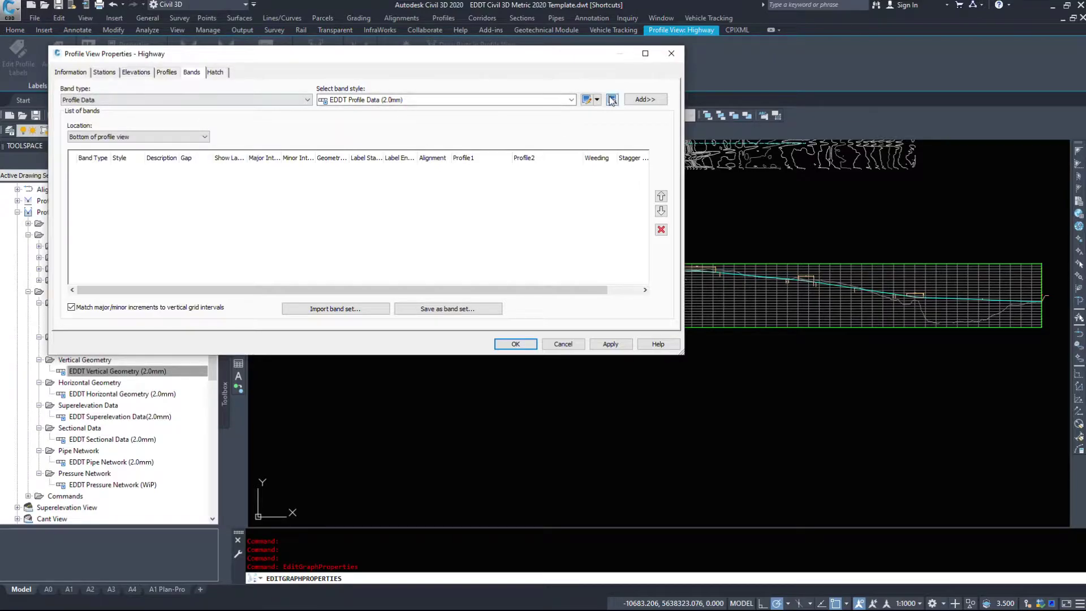
Start adding the profile data band and review the alignment and profile geometry points offered for labelling.
{"action": "left_click", "coordinate": [641, 100]}
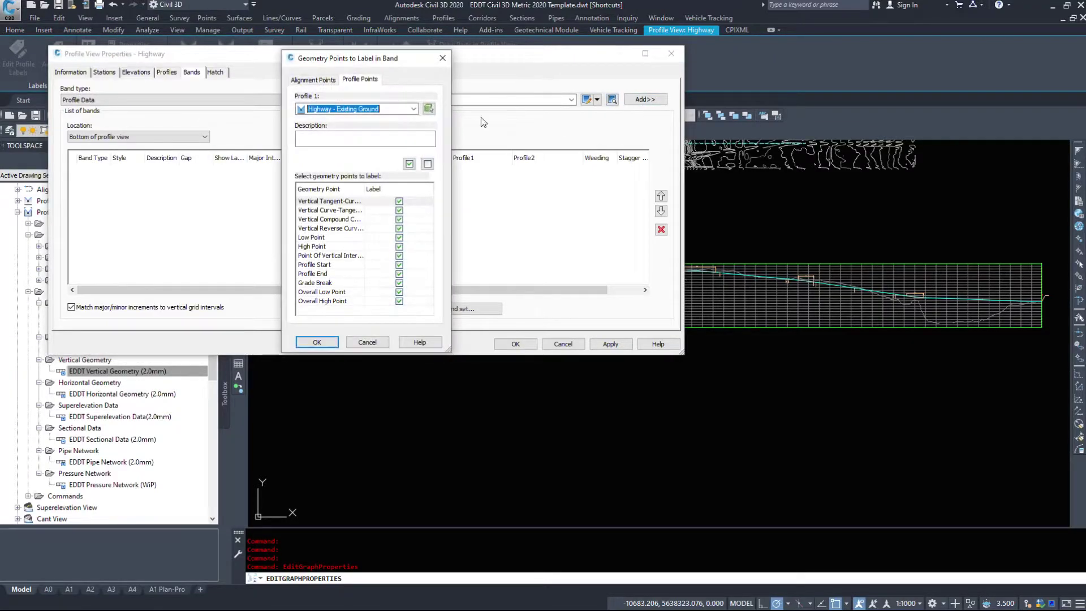
{"action": "left_click", "coordinate": [326, 79]}
{"action": "left_click", "coordinate": [360, 79]}
{"action": "left_click", "coordinate": [314, 80]}
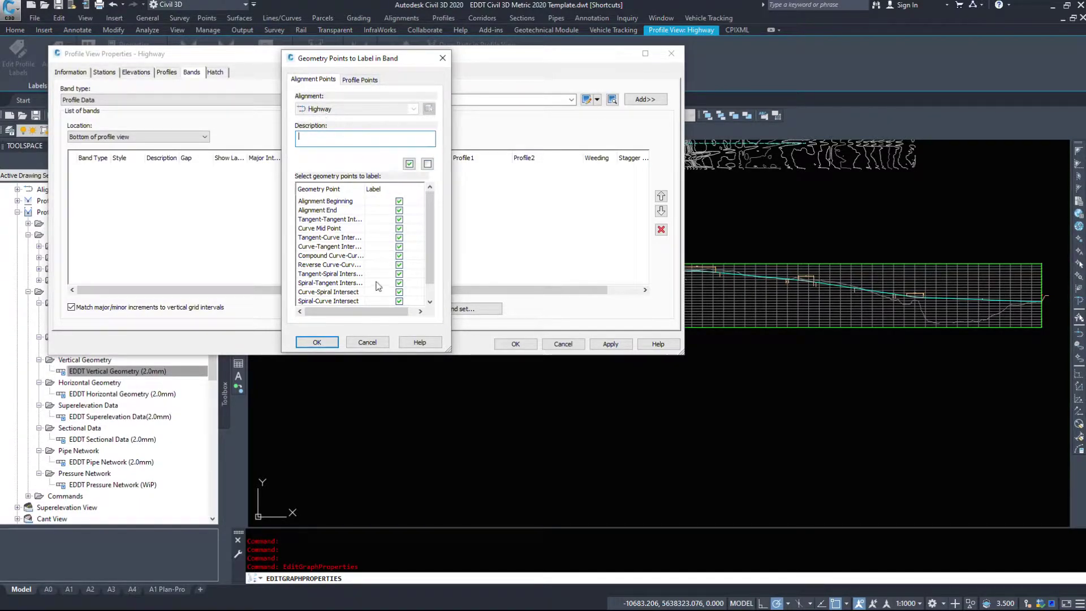
{"action": "left_click", "coordinate": [360, 79]}
Set Profile 1 to Highway - Design Ground for the geometry points and add the band to the list.
{"action": "left_click", "coordinate": [362, 108]}
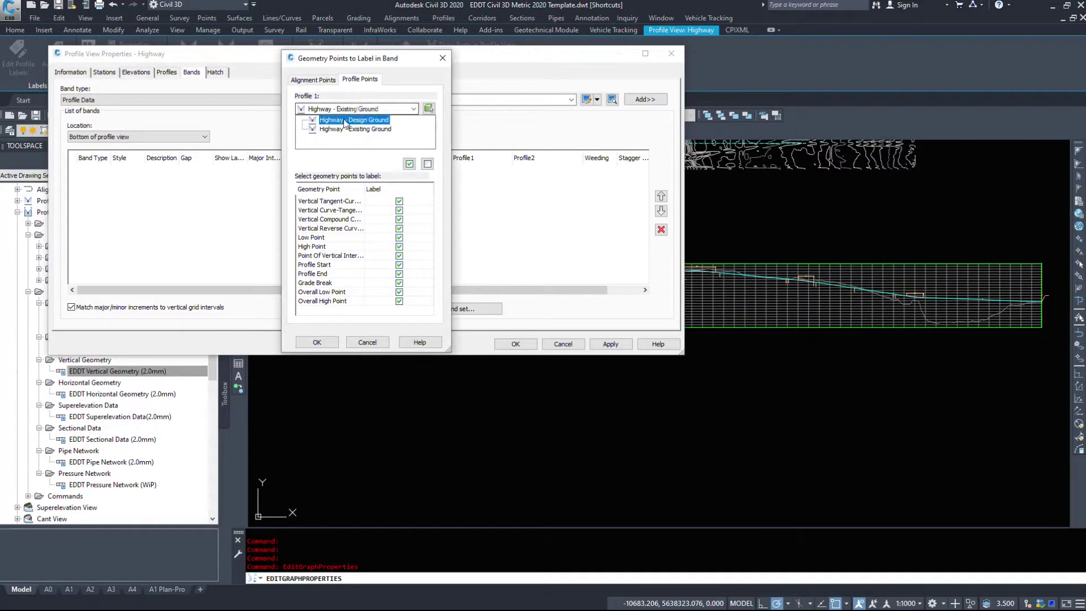
{"action": "left_click", "coordinate": [345, 120]}
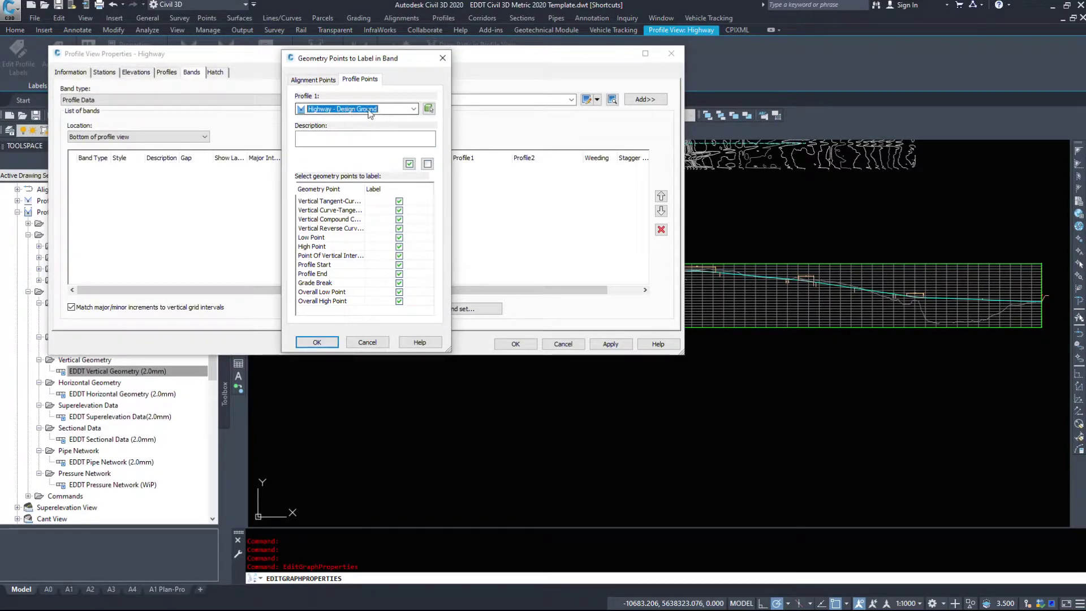
{"action": "left_click", "coordinate": [327, 109]}
{"action": "left_click", "coordinate": [347, 121]}
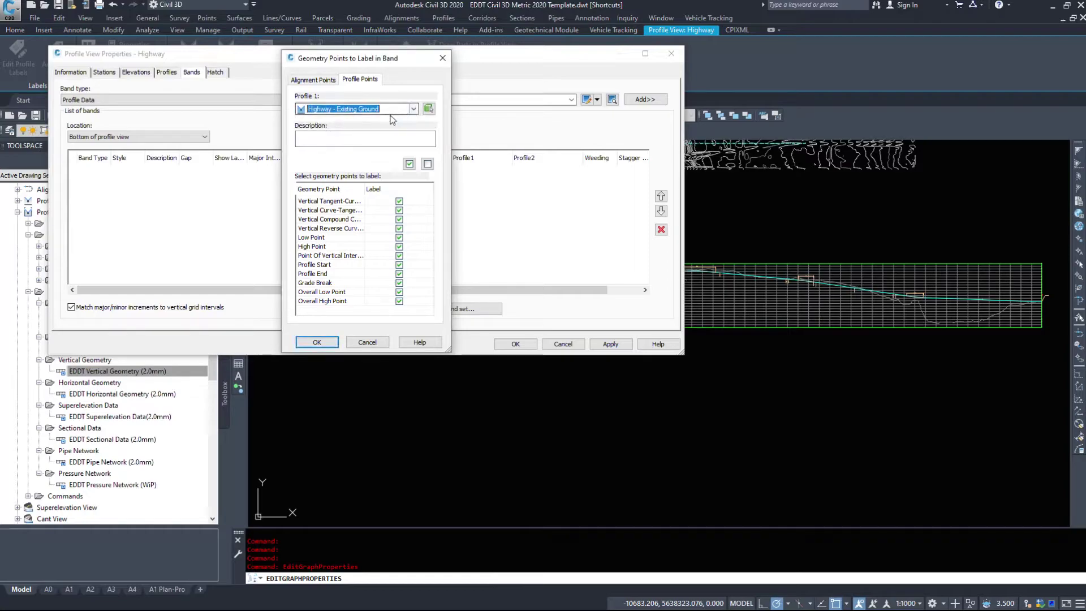
{"action": "left_click", "coordinate": [378, 110]}
{"action": "left_click", "coordinate": [366, 125]}
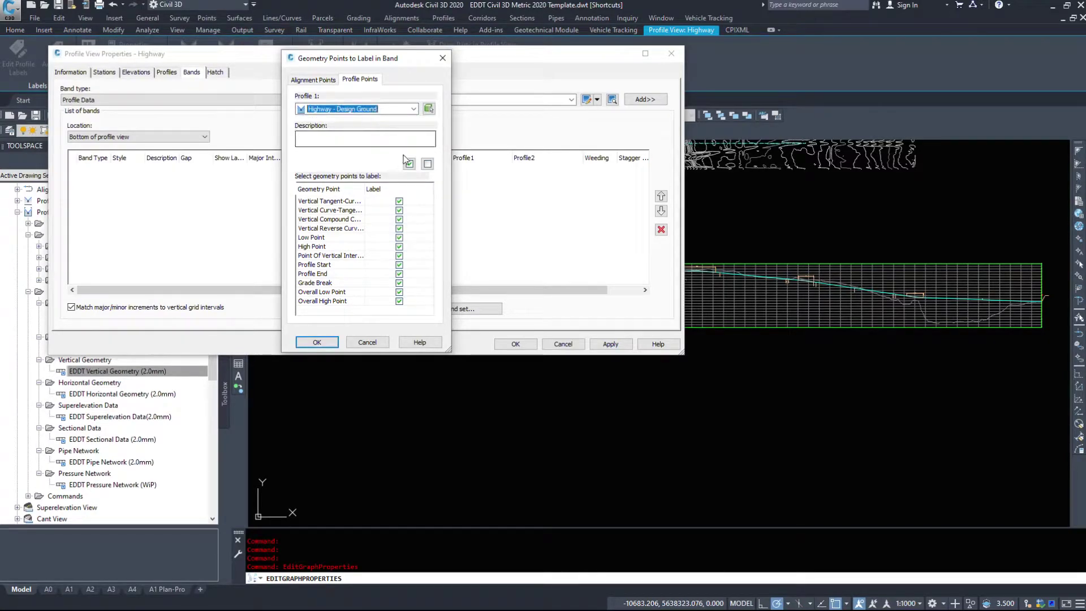
{"action": "left_click", "coordinate": [323, 345]}
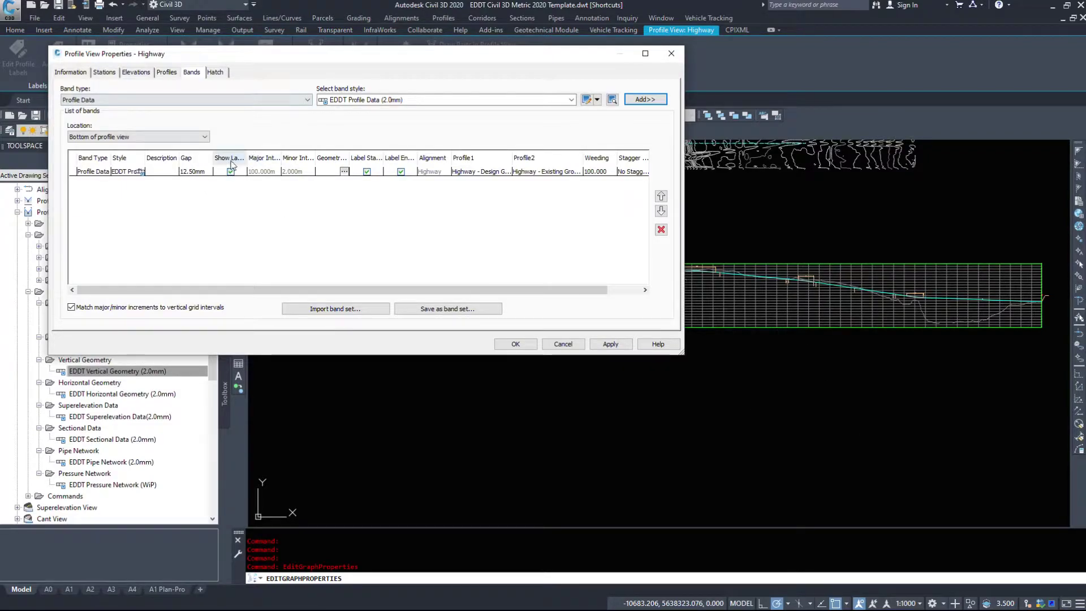
Adjust the band list's column widths and review the new band's geometry points, discarding any changes to them.
{"action": "right_click", "coordinate": [268, 154]}
{"action": "left_click", "coordinate": [264, 156]}
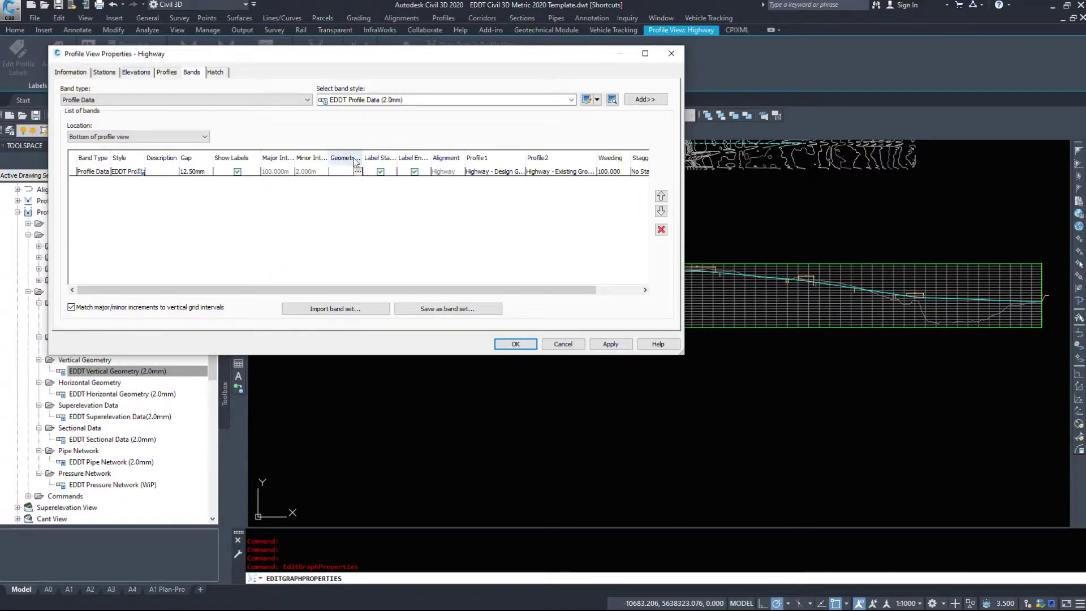
{"action": "left_click_drag", "start_coordinate": [385, 158], "coordinate": [390, 159]}
{"action": "left_click", "coordinate": [405, 174]}
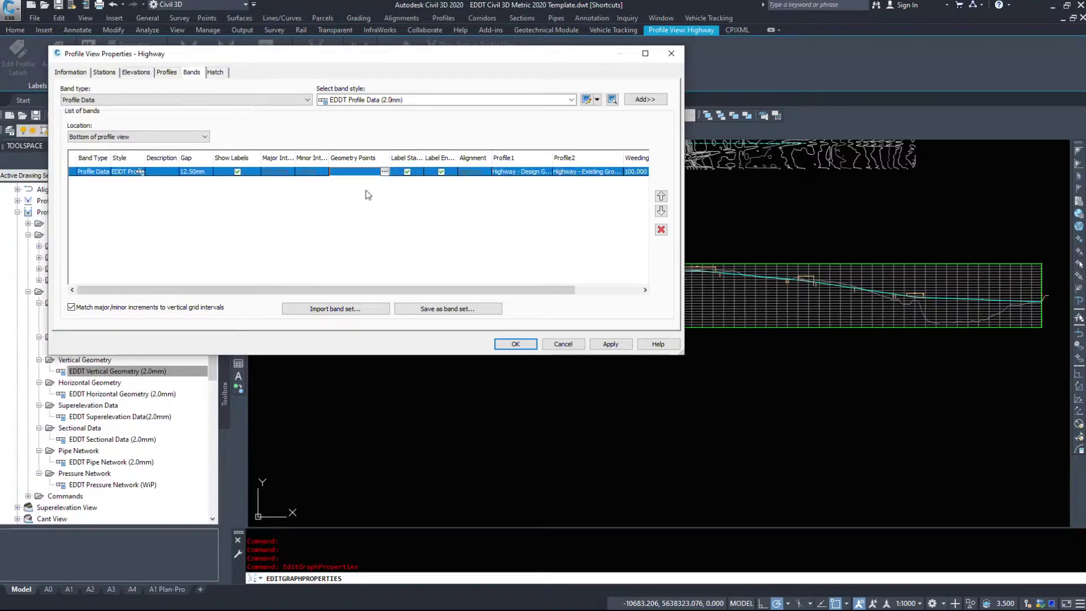
{"action": "left_click", "coordinate": [386, 171]}
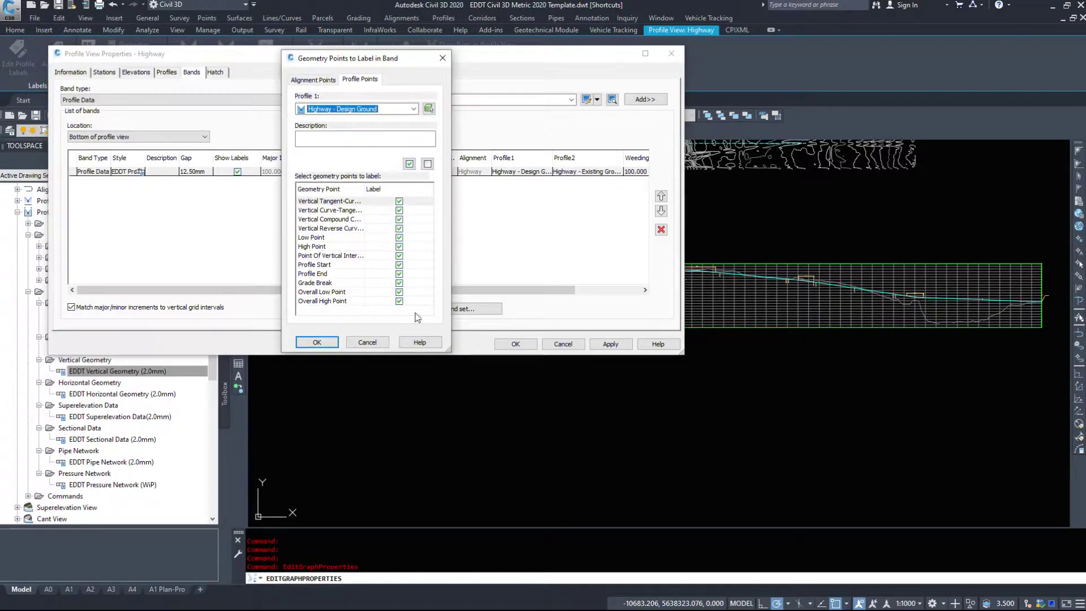
{"action": "left_click", "coordinate": [368, 343]}
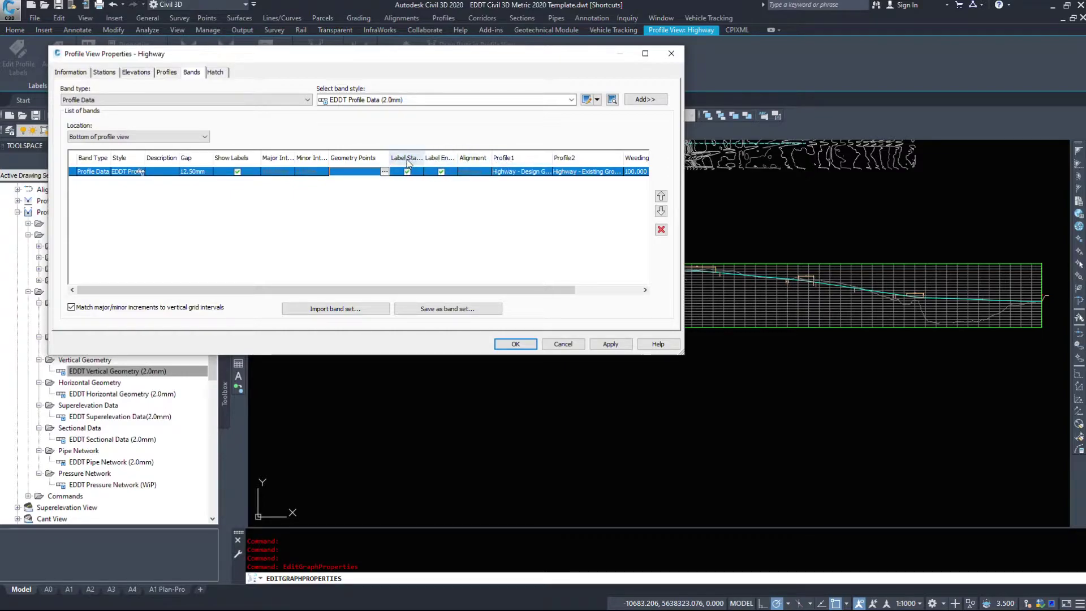
{"action": "left_click_drag", "start_coordinate": [387, 158], "coordinate": [365, 157]}
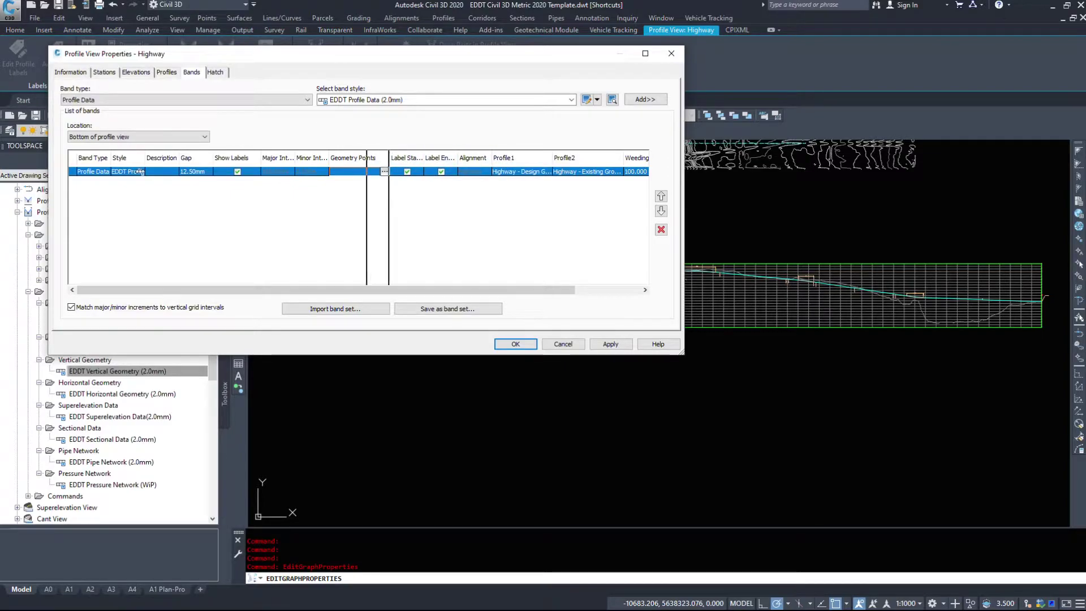
Assign Highway - Design Ground as Profile1 and Highway - Existing Ground as Profile2 for the band, and apply the profile view properties.
{"action": "left_click", "coordinate": [489, 172]}
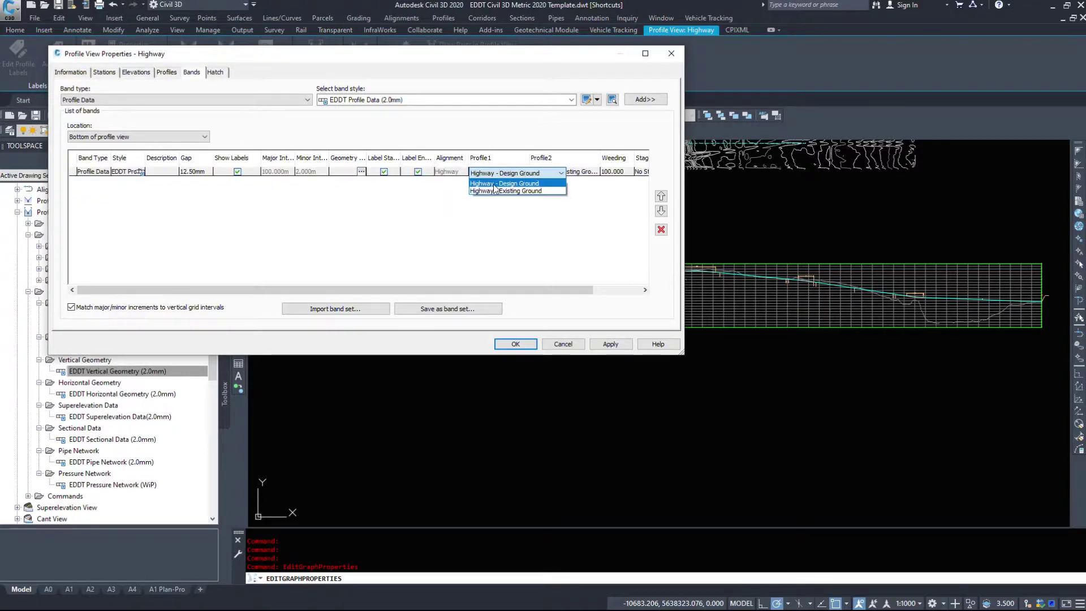
{"action": "left_click", "coordinate": [494, 184]}
{"action": "left_click", "coordinate": [546, 172]}
{"action": "left_click", "coordinate": [566, 183]}
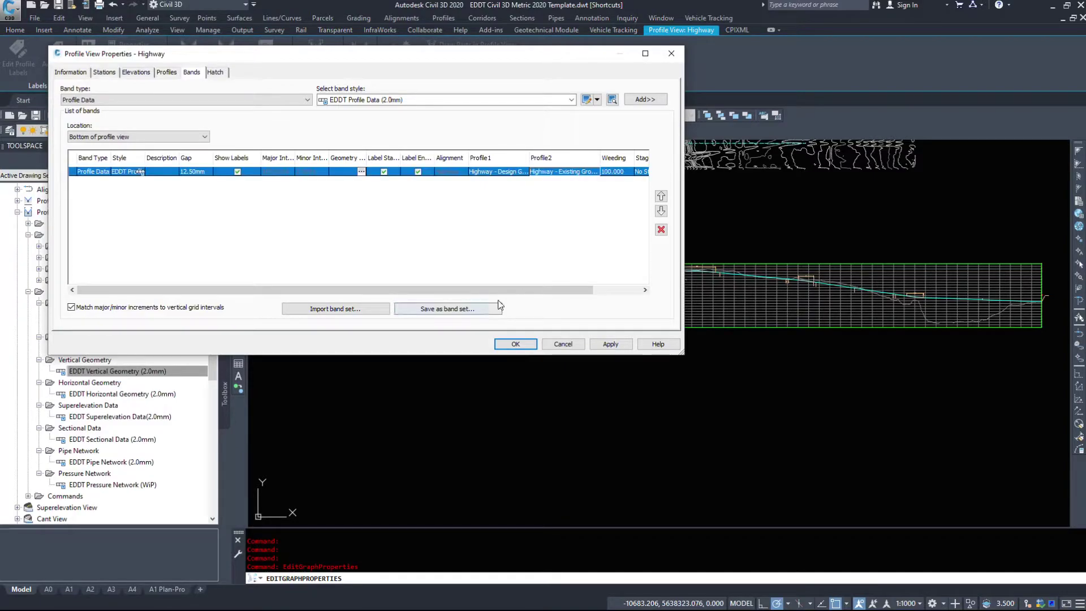
{"action": "left_click", "coordinate": [516, 344]}
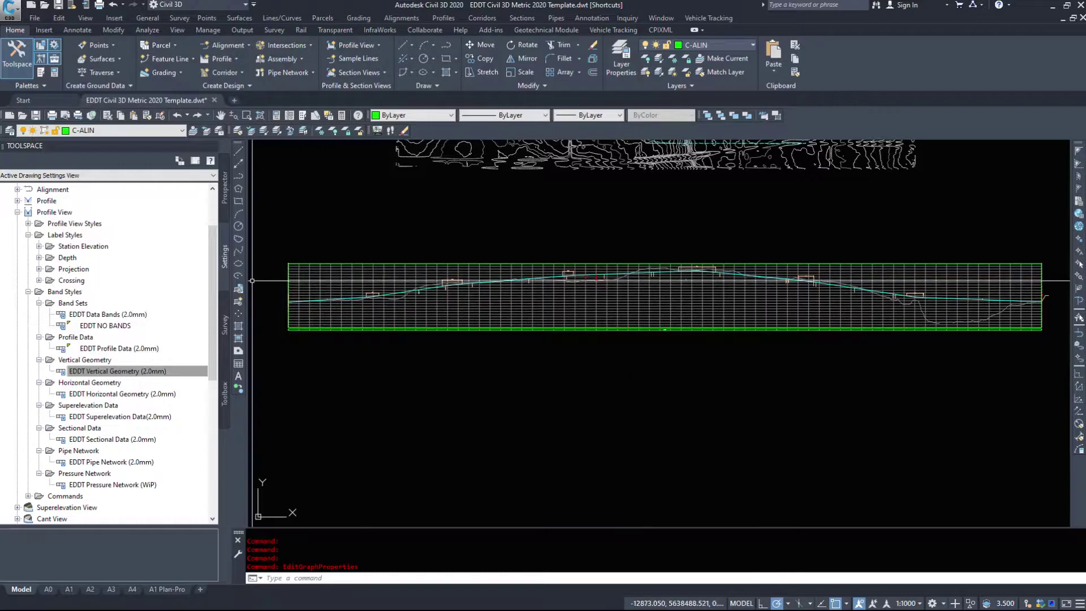
Examine the station and elevation labels in the Highway profile data band from station 0+100 to past 0+600.
{"action": "scroll", "coordinate": [253, 281], "scroll_direction": "up", "scroll_amount": 10}
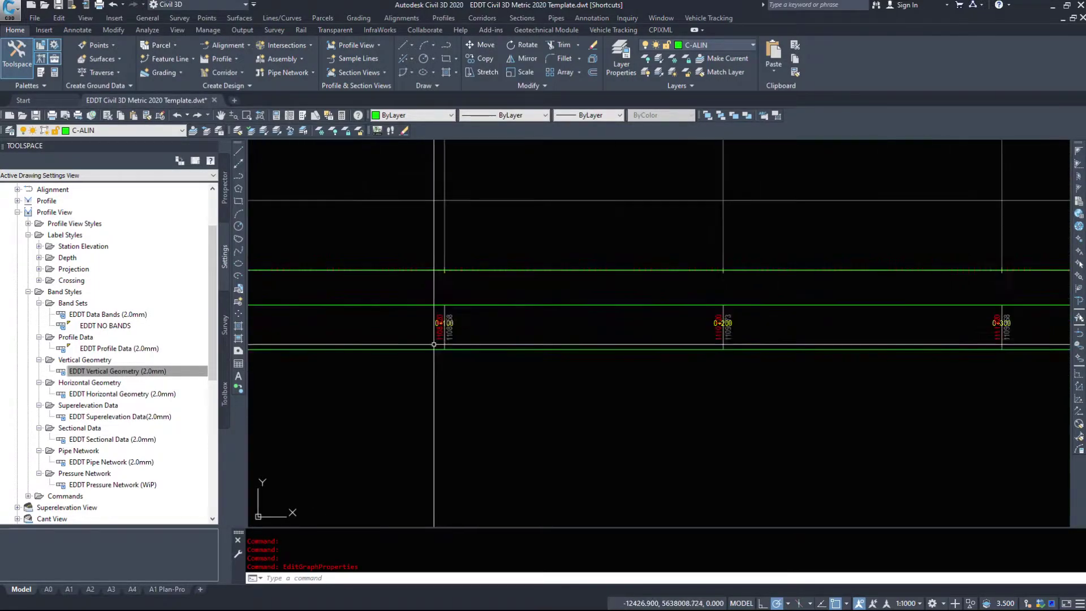
{"action": "scroll", "coordinate": [431, 340], "scroll_direction": "up", "scroll_amount": 8}
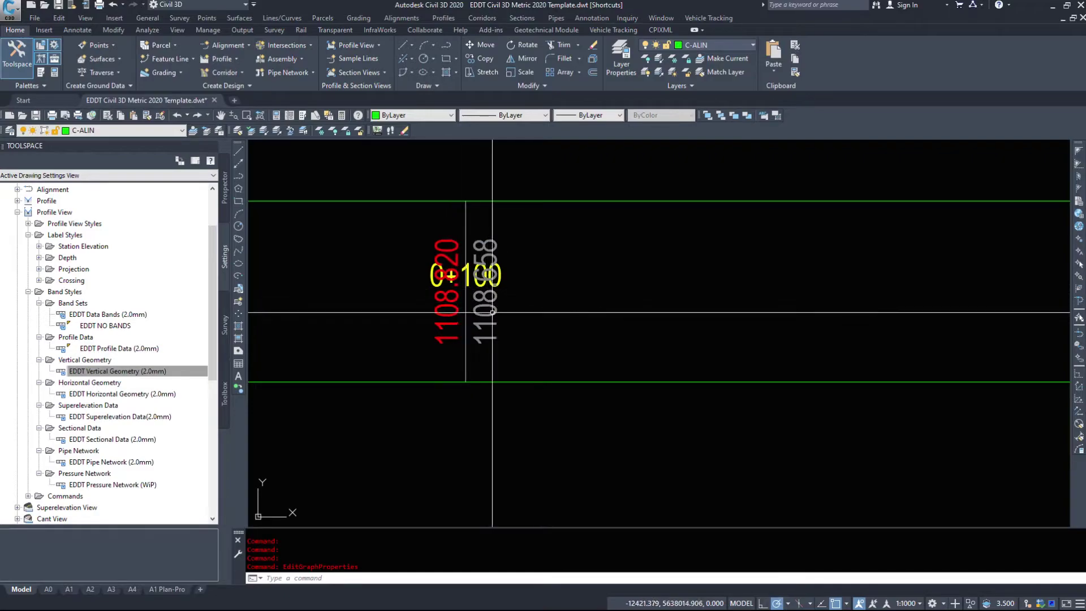
{"action": "left_click", "coordinate": [412, 365]}
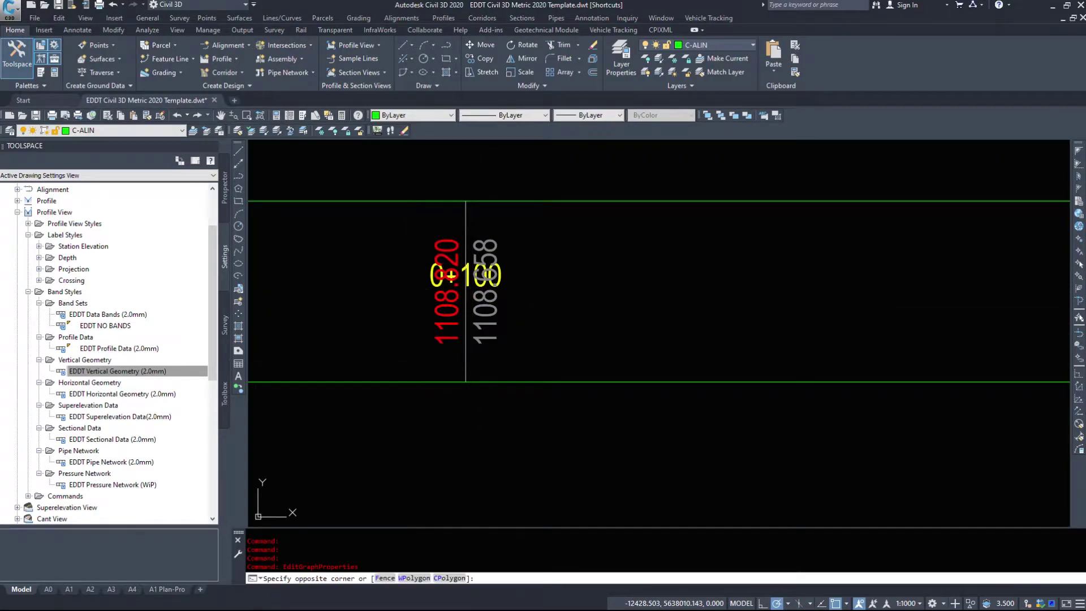
{"action": "left_click", "coordinate": [547, 252]}
{"action": "scroll", "coordinate": [442, 336], "scroll_direction": "up", "scroll_amount": 2}
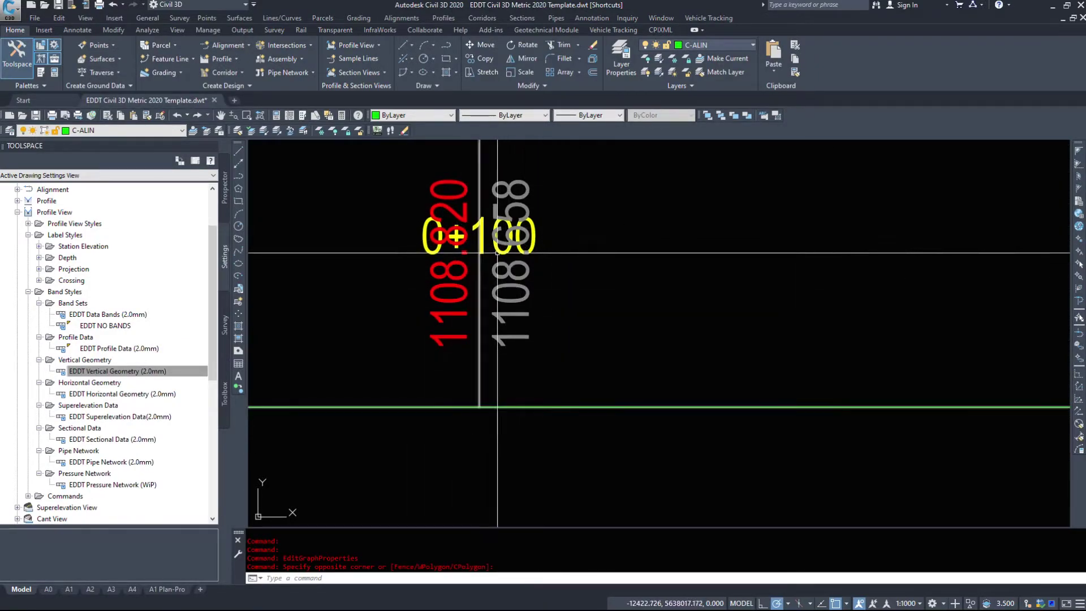
{"action": "scroll", "coordinate": [464, 277], "scroll_direction": "down", "scroll_amount": 3}
{"action": "middle_click_drag", "start_coordinate": [798, 310], "coordinate": [273, 368]}
{"action": "middle_click_drag", "start_coordinate": [998, 322], "coordinate": [272, 334]}
{"action": "middle_click_drag", "start_coordinate": [643, 340], "coordinate": [216, 331]}
{"action": "middle_click_drag", "start_coordinate": [892, 361], "coordinate": [507, 360]}
{"action": "scroll", "coordinate": [599, 323], "scroll_direction": "up", "scroll_amount": 2}
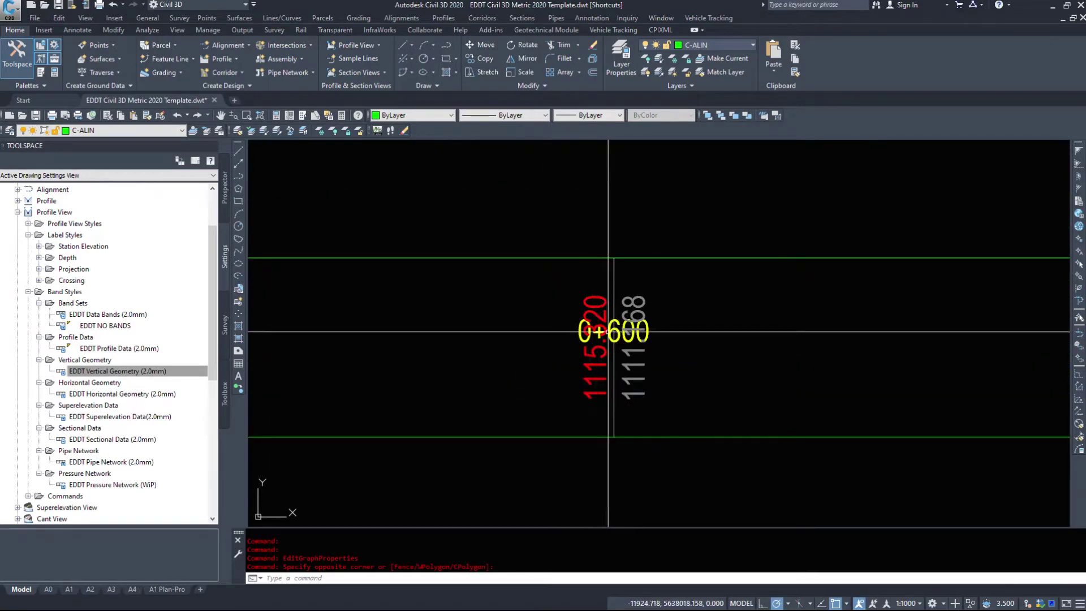
{"action": "middle_click_drag", "start_coordinate": [875, 384], "coordinate": [595, 374]}
{"action": "scroll", "coordinate": [595, 374], "scroll_direction": "down", "scroll_amount": 5}
{"action": "scroll", "coordinate": [654, 359], "scroll_direction": "up", "scroll_amount": 1}
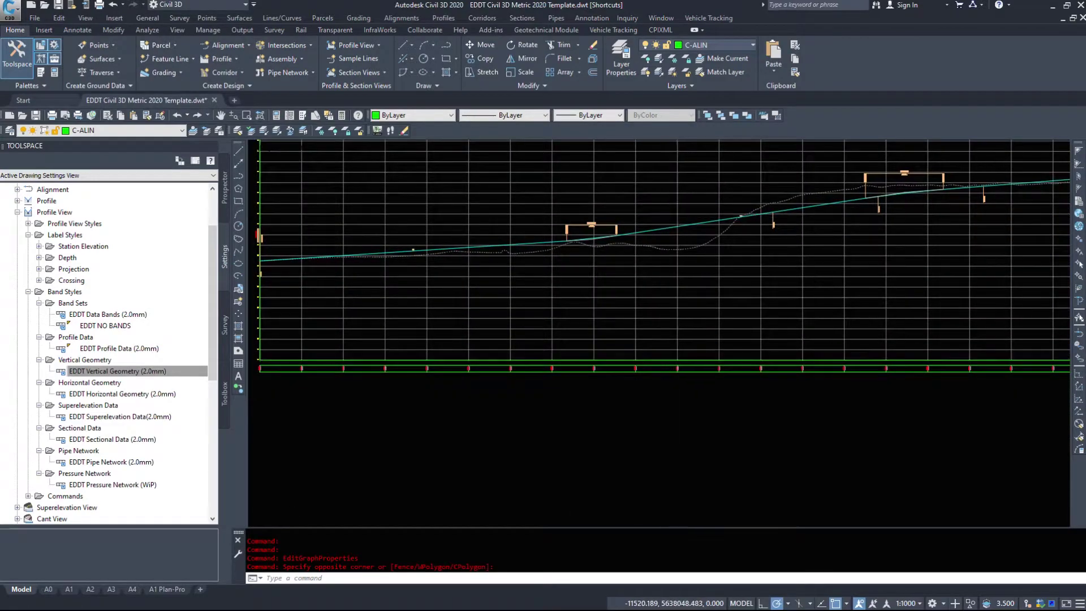
Examine the profile data band's labels at station 1+000 and compare them with the profile lines above.
{"action": "scroll", "coordinate": [680, 360], "scroll_direction": "up", "scroll_amount": 2}
{"action": "scroll", "coordinate": [687, 385], "scroll_direction": "up", "scroll_amount": 6}
{"action": "middle_click_drag", "start_coordinate": [722, 303], "coordinate": [504, 472]}
{"action": "left_click", "coordinate": [442, 485]}
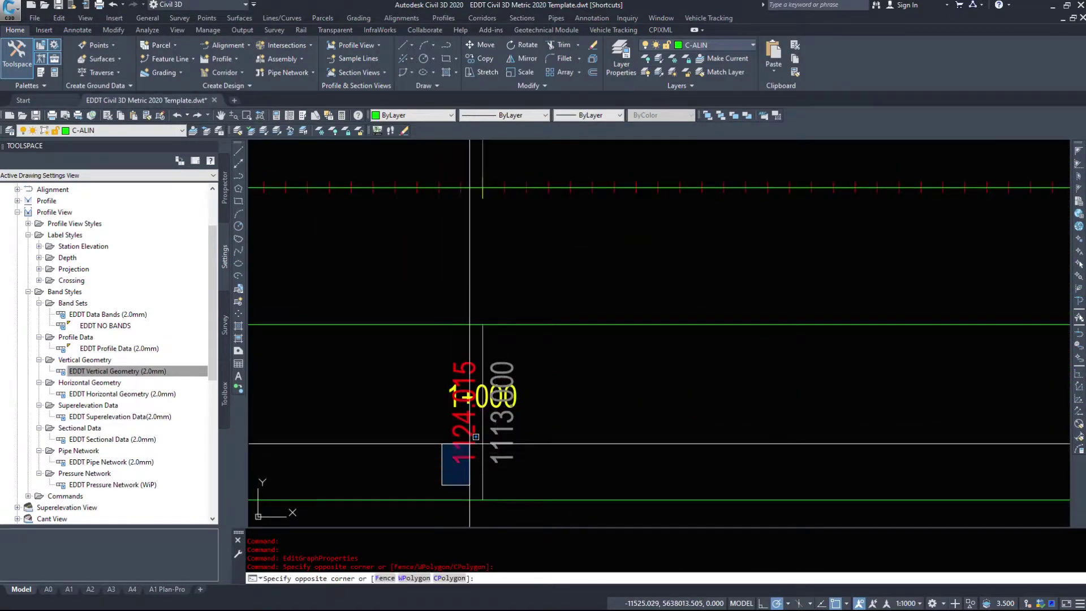
{"action": "left_click", "coordinate": [485, 351]}
{"action": "left_click", "coordinate": [489, 341]}
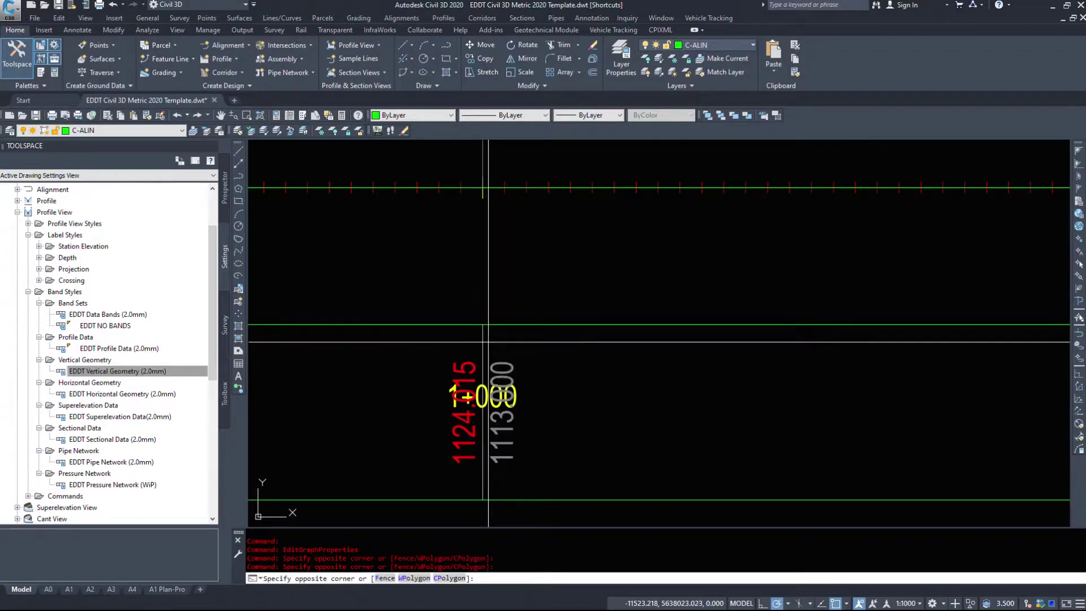
{"action": "left_click", "coordinate": [519, 518]}
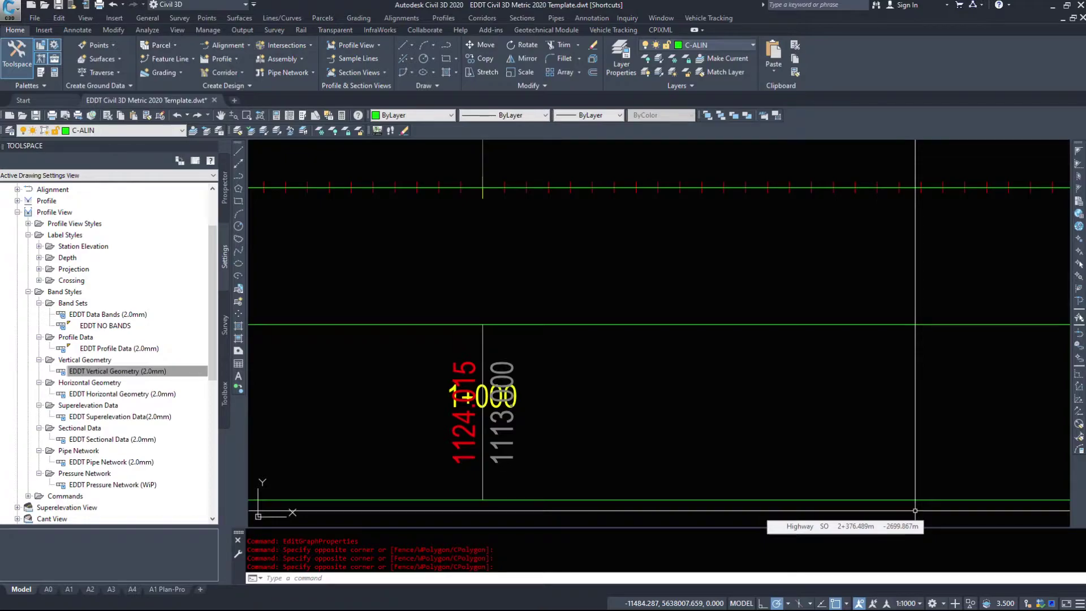
{"action": "scroll", "coordinate": [691, 512], "scroll_direction": "down", "scroll_amount": 1}
{"action": "scroll", "coordinate": [617, 310], "scroll_direction": "down", "scroll_amount": 5}
{"action": "middle_click_drag", "start_coordinate": [622, 287], "coordinate": [590, 490]}
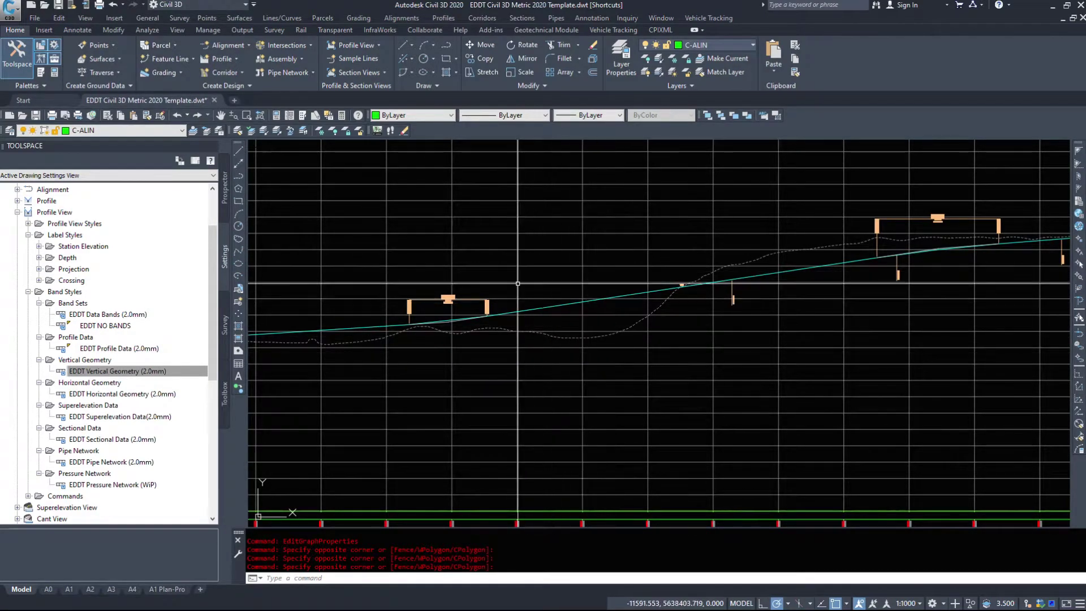
Examine the design and existing ground elevation labels in the profile data band at station 5+100.
{"action": "scroll", "coordinate": [519, 370], "scroll_direction": "down", "scroll_amount": 3}
{"action": "middle_click_drag", "start_coordinate": [855, 377], "coordinate": [543, 345]}
{"action": "middle_click_drag", "start_coordinate": [650, 335], "coordinate": [421, 318]}
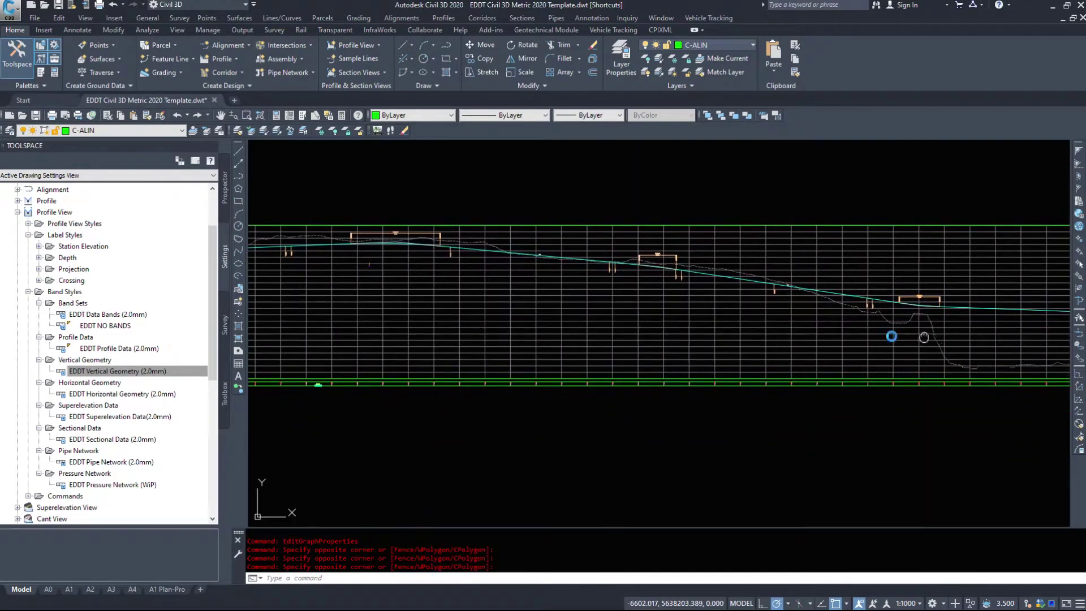
{"action": "scroll", "coordinate": [468, 274], "scroll_direction": "up", "scroll_amount": 4}
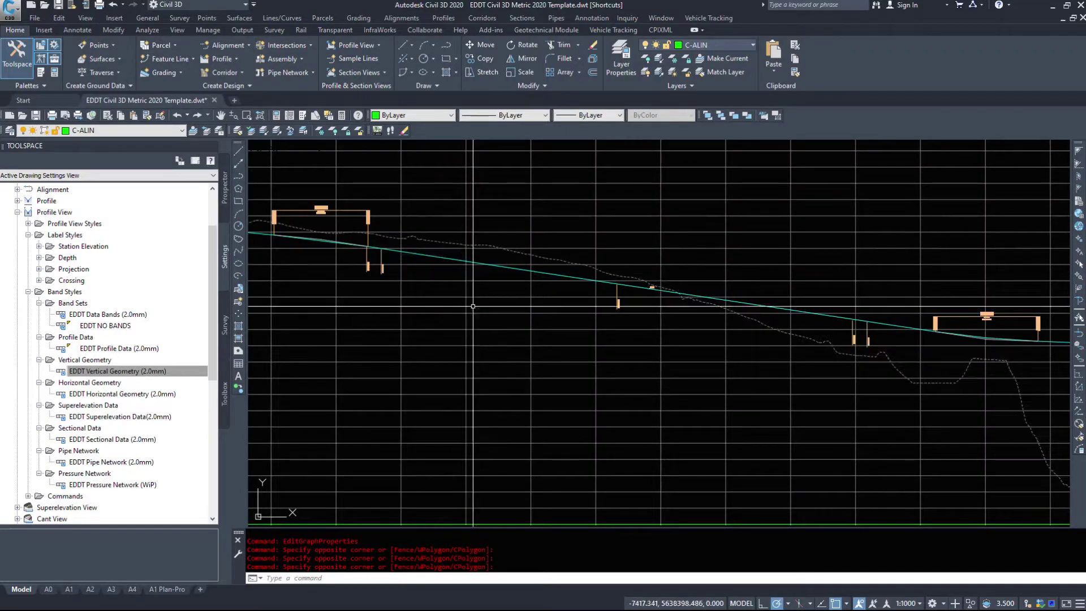
{"action": "middle_click_drag", "start_coordinate": [457, 497], "coordinate": [455, 341]}
{"action": "scroll", "coordinate": [438, 362], "scroll_direction": "up", "scroll_amount": 7}
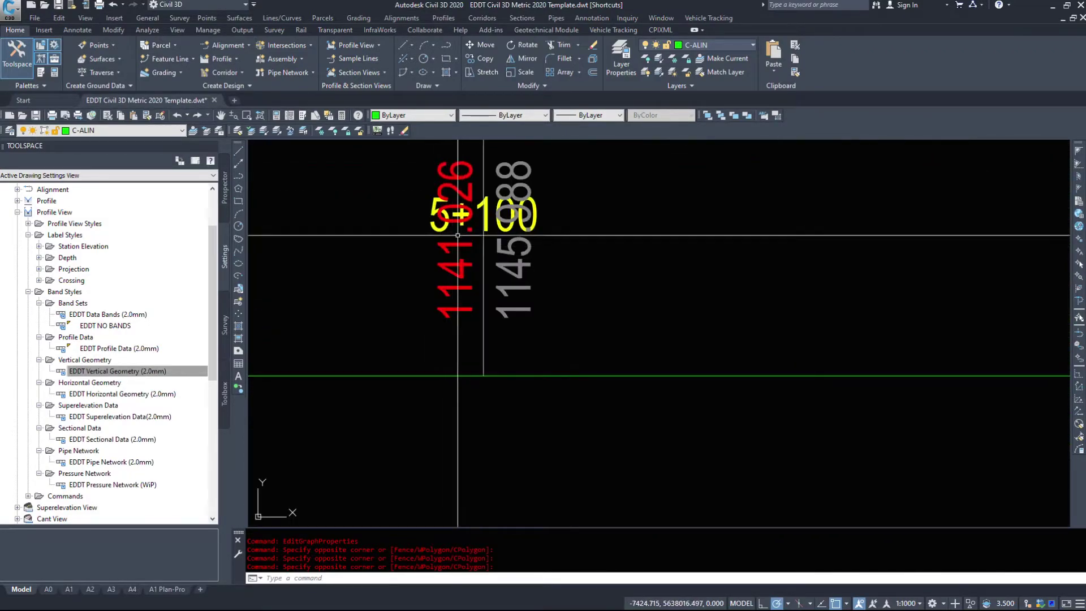
{"action": "middle_click_drag", "start_coordinate": [439, 274], "coordinate": [429, 358]}
{"action": "right_click", "coordinate": [744, 228]}
{"action": "left_click", "coordinate": [645, 358]}
{"action": "left_click", "coordinate": [658, 219]}
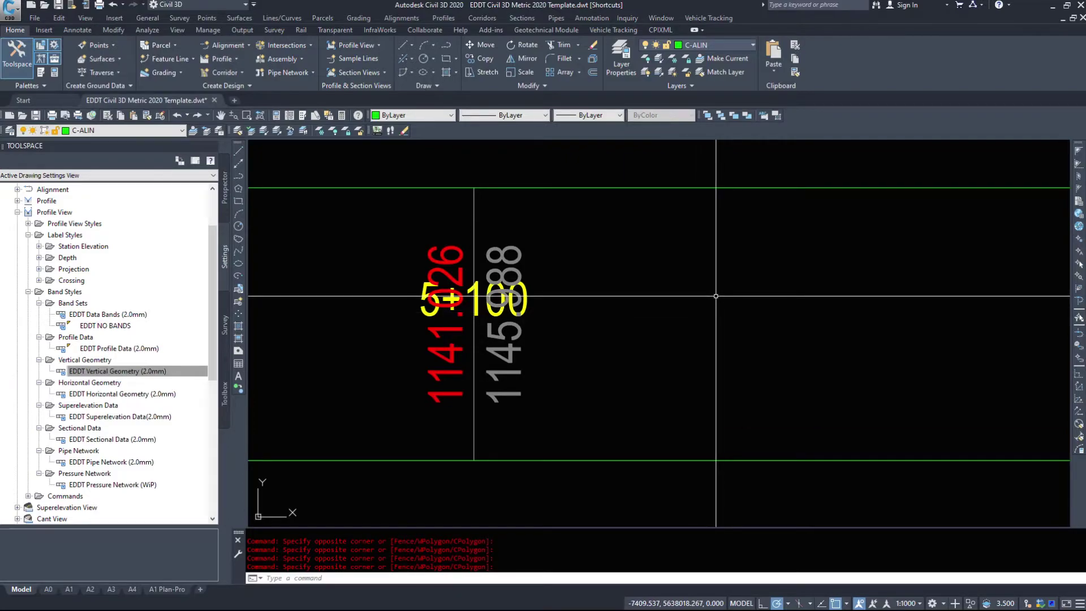
Look over the full length of the Highway profile view with its profile data band.
{"action": "scroll", "coordinate": [715, 296], "scroll_direction": "down", "scroll_amount": 10}
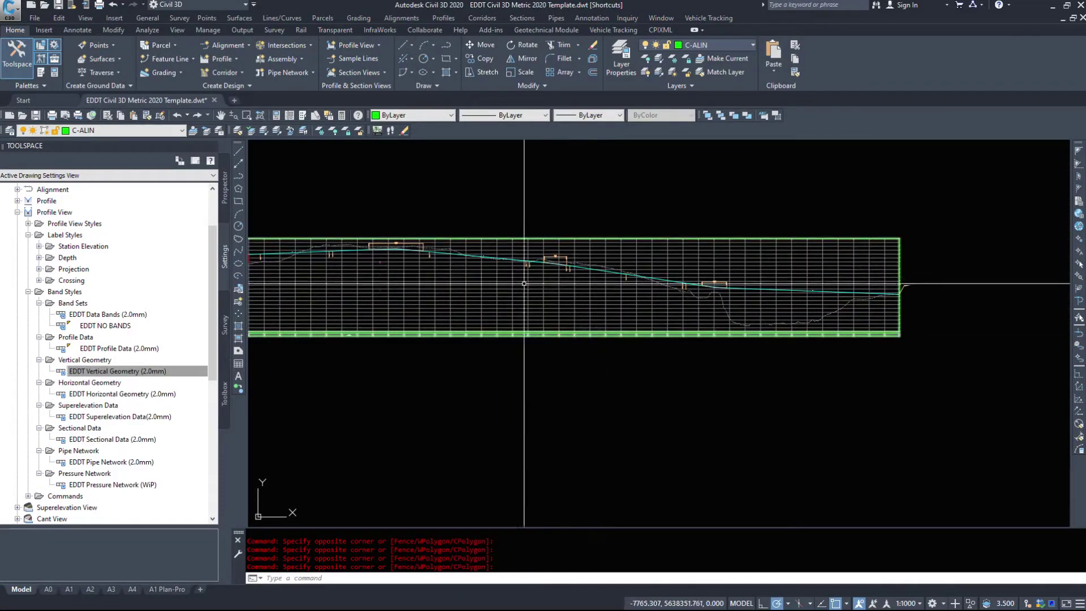
{"action": "middle_click_drag", "start_coordinate": [374, 301], "coordinate": [546, 308]}
{"action": "middle_click_drag", "start_coordinate": [351, 321], "coordinate": [514, 309]}
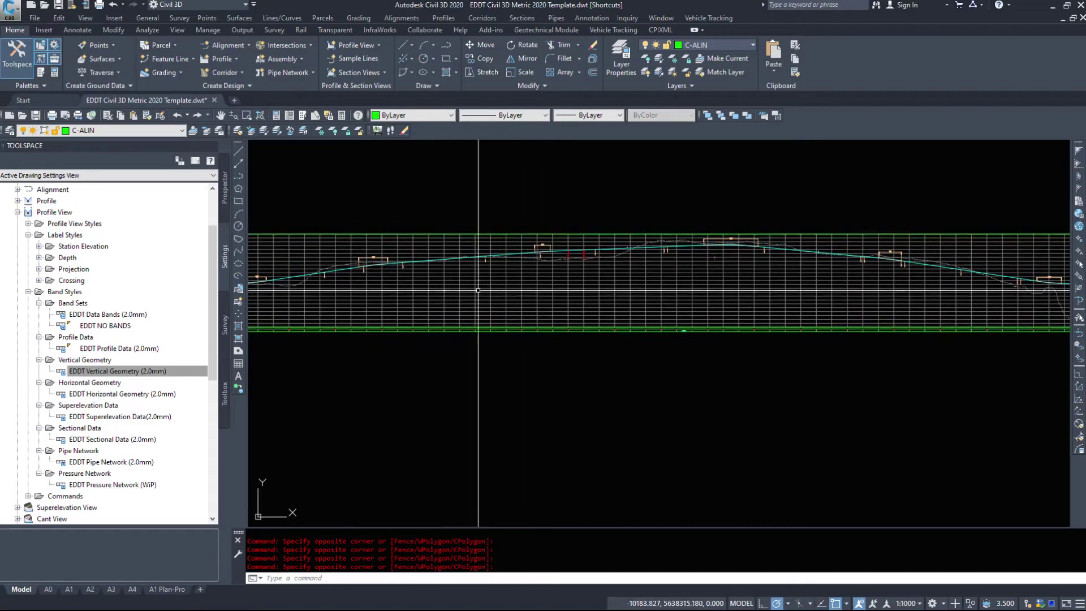
{"action": "middle_click_drag", "start_coordinate": [424, 318], "coordinate": [719, 297]}
{"action": "middle_click_drag", "start_coordinate": [601, 258], "coordinate": [373, 280]}
{"action": "middle_click_drag", "start_coordinate": [669, 259], "coordinate": [634, 267]}
{"action": "scroll", "coordinate": [634, 266], "scroll_direction": "up", "scroll_amount": 5}
{"action": "scroll", "coordinate": [587, 284], "scroll_direction": "down", "scroll_amount": 8}
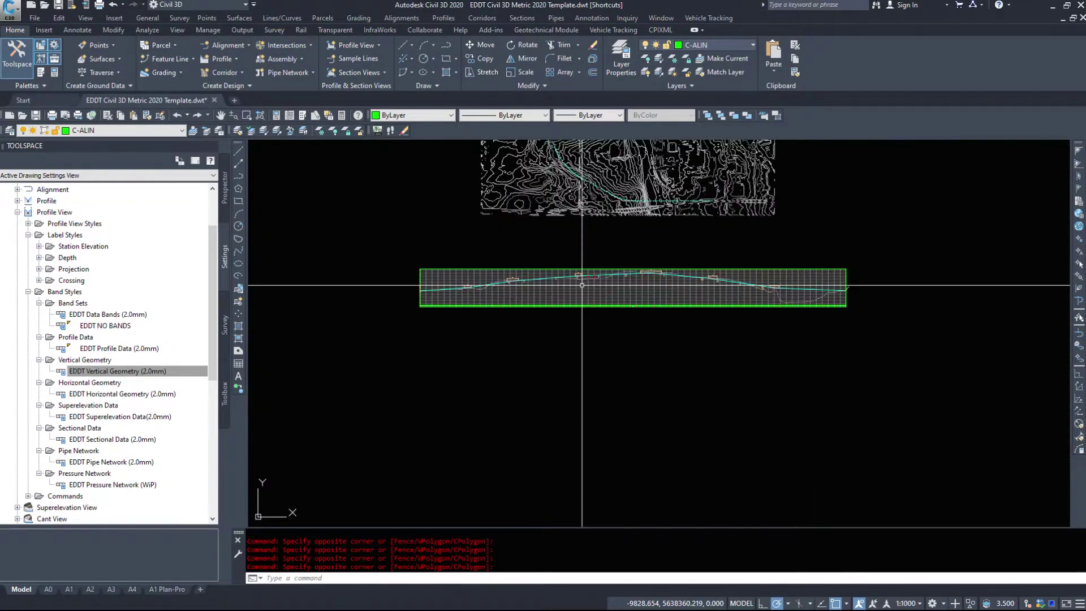
{"action": "scroll", "coordinate": [523, 286], "scroll_direction": "up", "scroll_amount": 3}
{"action": "middle_click_drag", "start_coordinate": [466, 351], "coordinate": [499, 369]}
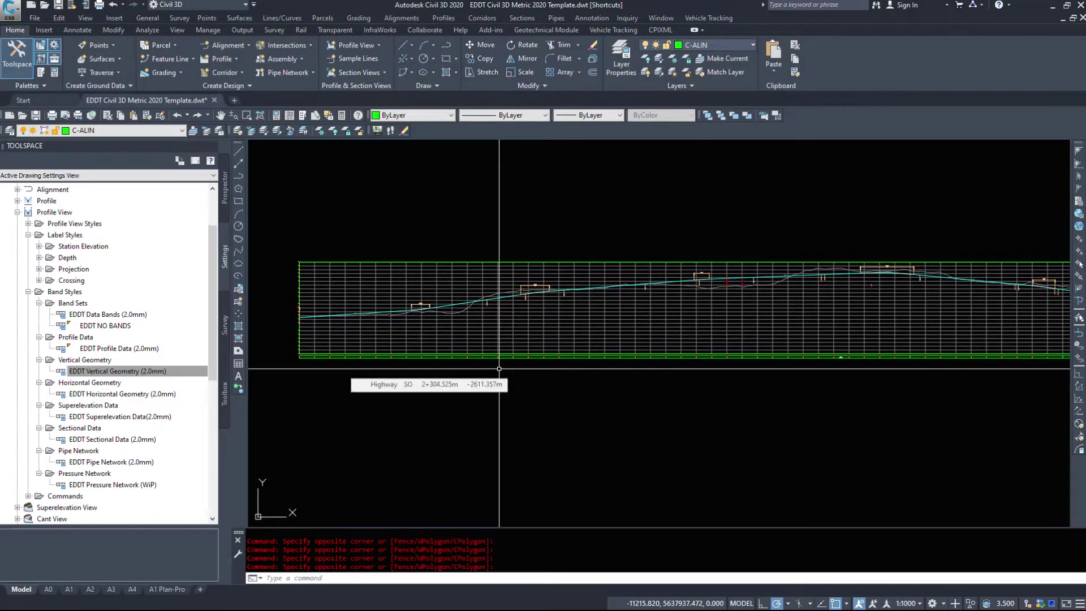
Open the Highway profile view's properties and add a vertical geometry band with the EDDT Vertical Geometry (2.0mm) style.
{"action": "left_click", "coordinate": [355, 325]}
{"action": "right_click", "coordinate": [355, 325]}
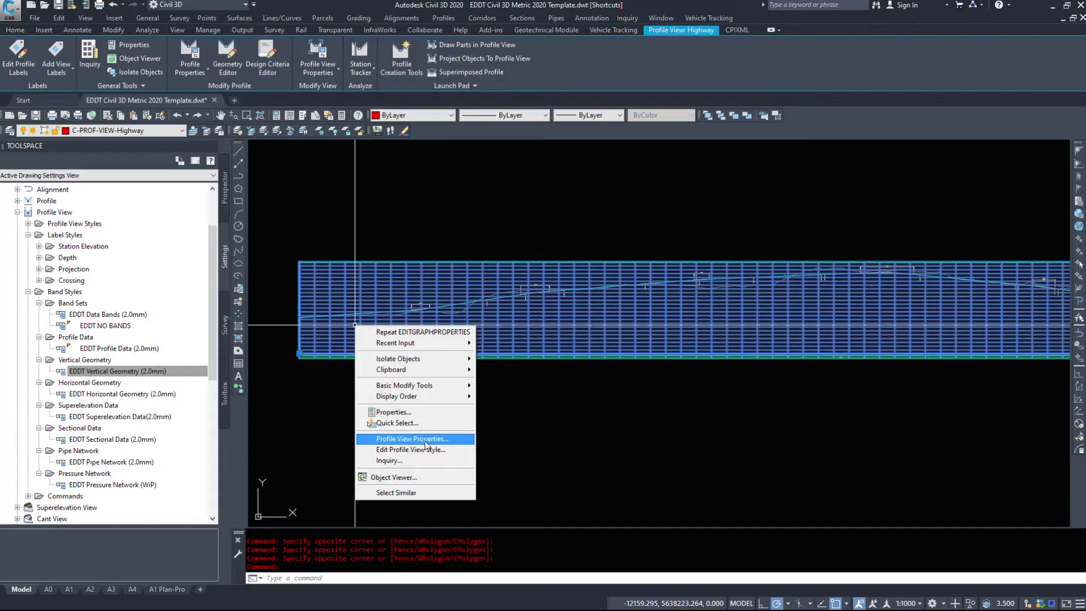
{"action": "left_click", "coordinate": [426, 444]}
{"action": "left_click", "coordinate": [102, 101]}
{"action": "left_click", "coordinate": [103, 101]}
{"action": "left_click", "coordinate": [102, 101]}
{"action": "left_click", "coordinate": [86, 118]}
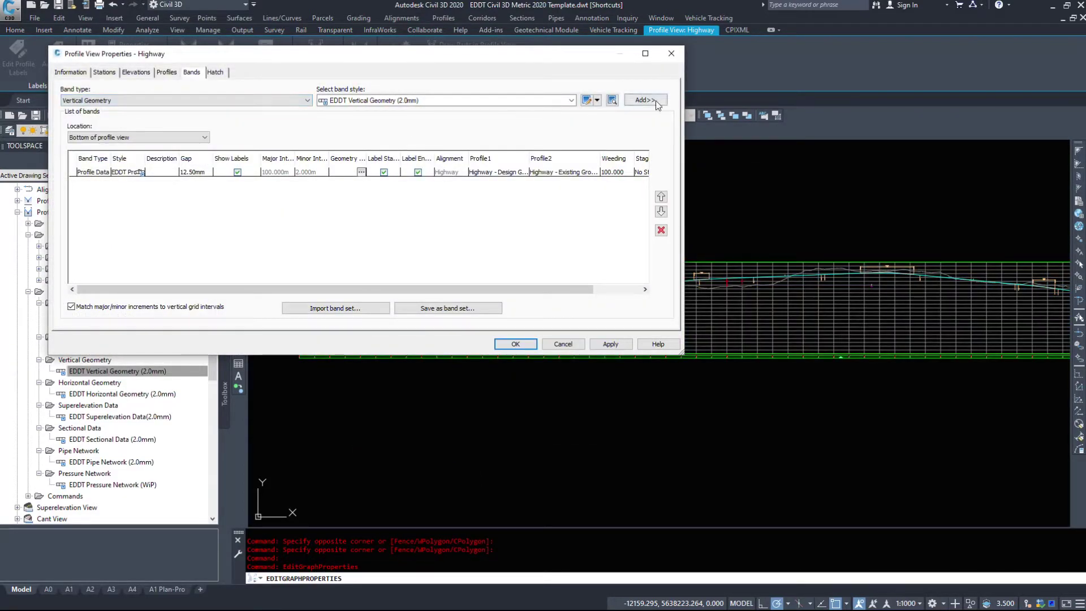
{"action": "left_click", "coordinate": [645, 100]}
Add a horizontal geometry band to the list with the EDDT Horizontal Geometry (2.0mm) style.
{"action": "left_click", "coordinate": [128, 100]}
{"action": "left_click", "coordinate": [84, 125]}
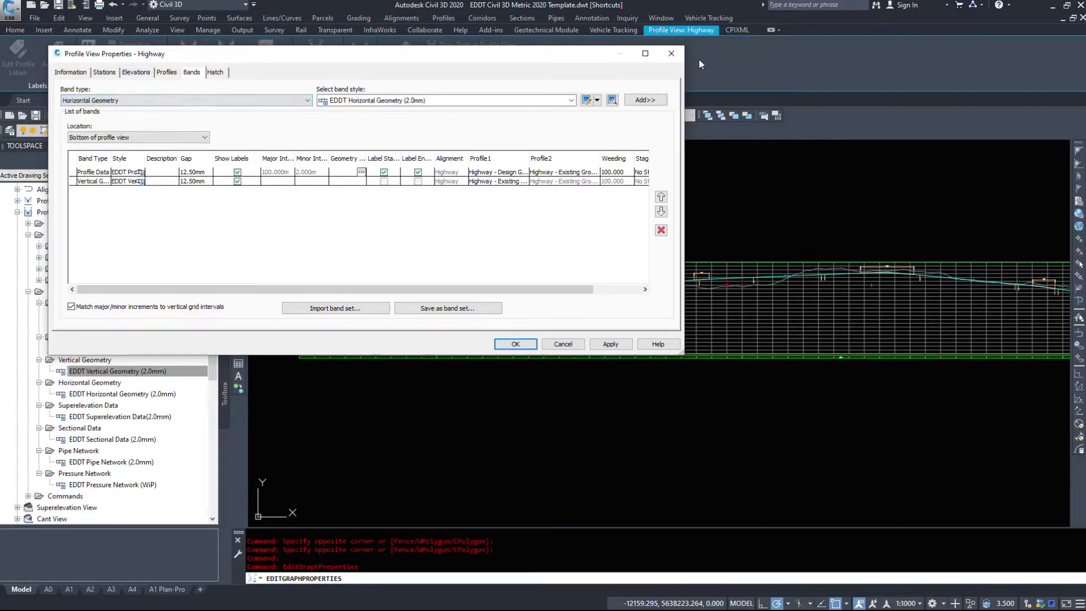
{"action": "left_click", "coordinate": [653, 100]}
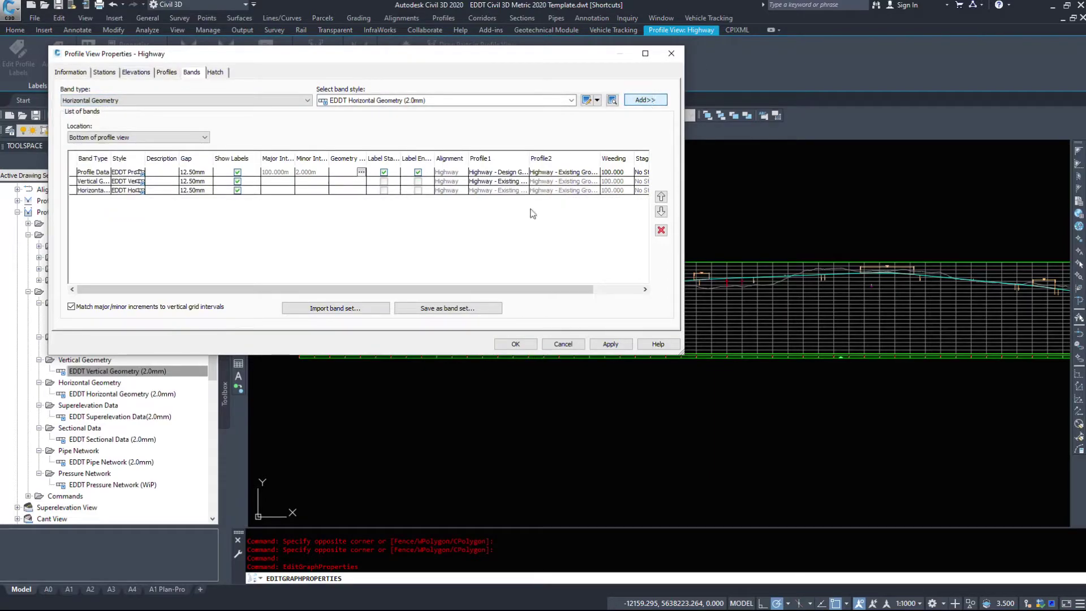
Set Profile1 of the vertical geometry band to Highway - Design Ground and accept the profile view properties.
{"action": "left_click", "coordinate": [493, 181]}
{"action": "left_click", "coordinate": [486, 197]}
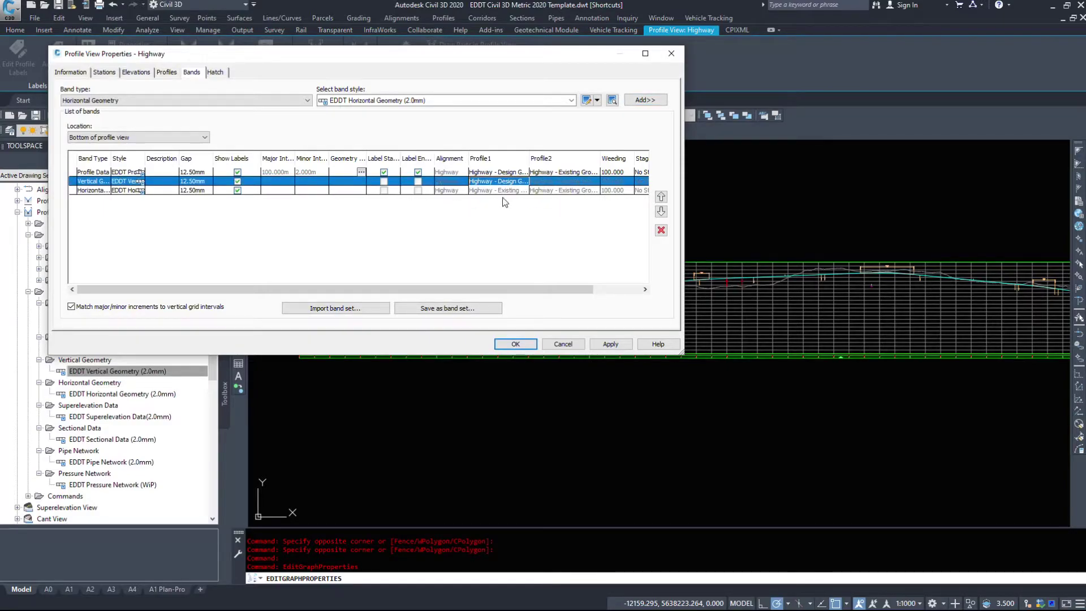
{"action": "left_click", "coordinate": [541, 191]}
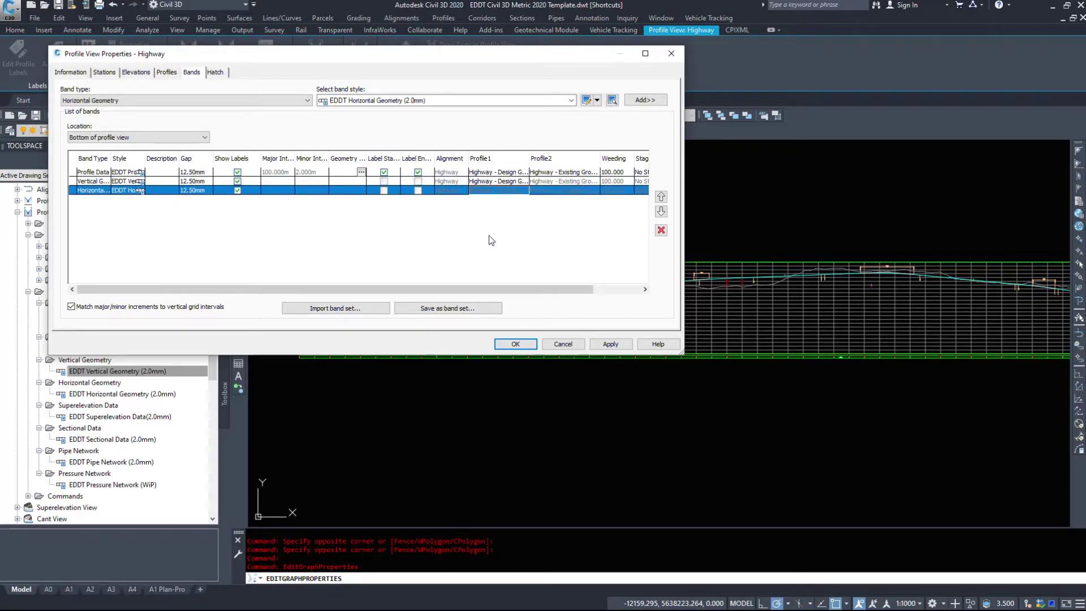
{"action": "left_click", "coordinate": [514, 345]}
Examine the start of the new bands and the length label on the vertical geometry band's first tangent.
{"action": "scroll", "coordinate": [315, 358], "scroll_direction": "up", "scroll_amount": 5}
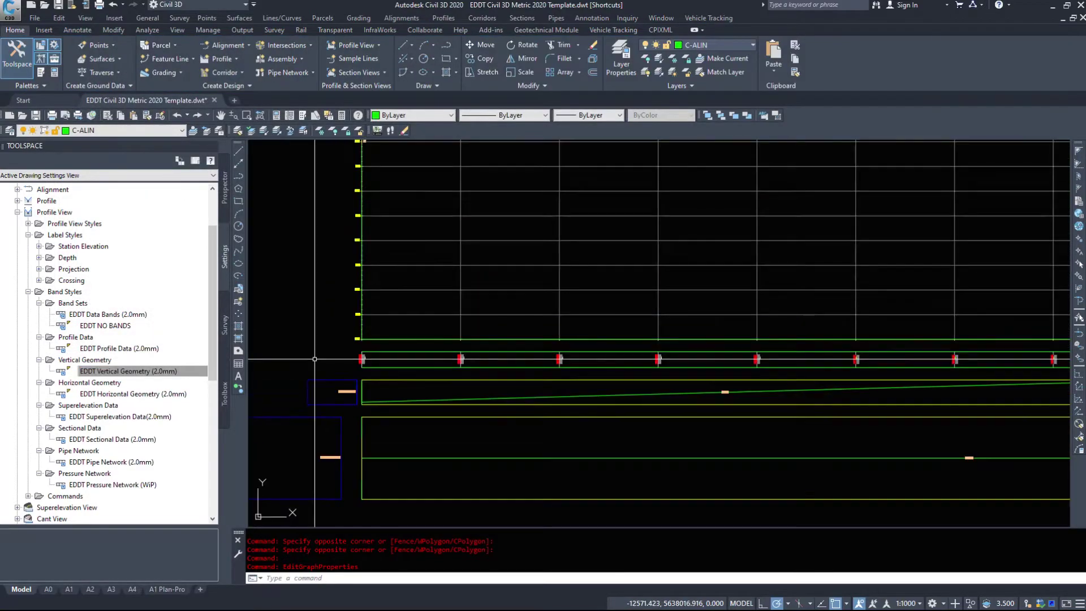
{"action": "scroll", "coordinate": [358, 419], "scroll_direction": "up", "scroll_amount": 4}
{"action": "scroll", "coordinate": [302, 315], "scroll_direction": "down", "scroll_amount": 4}
{"action": "mouse_move", "coordinate": [550, 345]}
{"action": "middle_mouse_down"}
{"action": "mouse_move", "coordinate": [501, 363]}
{"action": "mouse_move", "coordinate": [482, 351]}
{"action": "middle_mouse_up"}
{"action": "scroll", "coordinate": [600, 364], "scroll_direction": "up", "scroll_amount": 3}
{"action": "scroll", "coordinate": [429, 304], "scroll_direction": "up", "scroll_amount": 3}
{"action": "left_click", "coordinate": [462, 342]}
{"action": "left_click", "coordinate": [791, 194]}
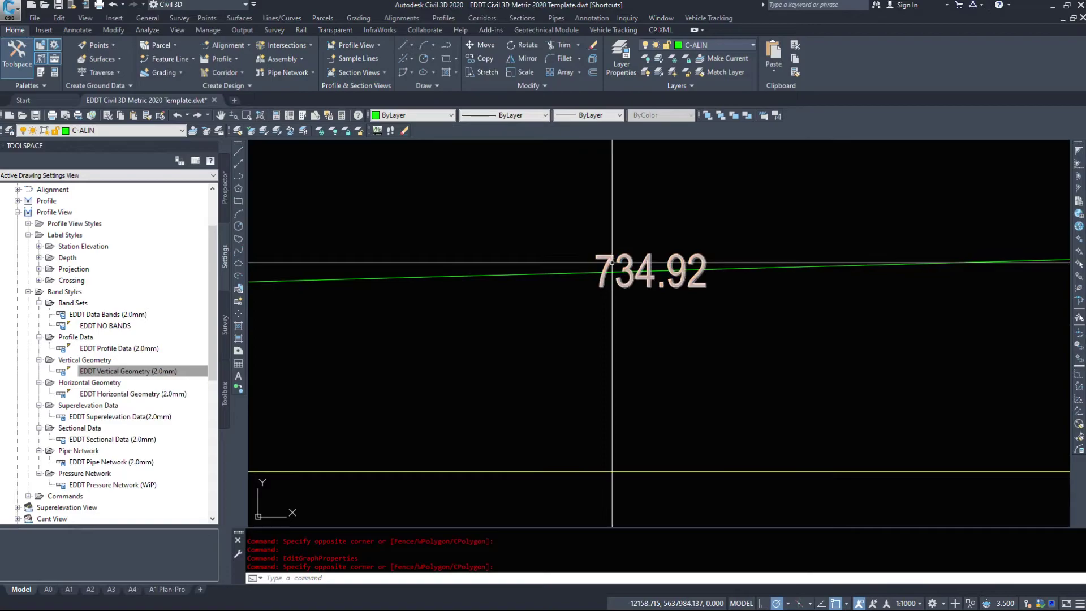
Examine the length labels of the vertical geometry band's first curve and its second tangent.
{"action": "scroll", "coordinate": [622, 261], "scroll_direction": "down", "scroll_amount": 5}
{"action": "scroll", "coordinate": [682, 320], "scroll_direction": "up", "scroll_amount": 5}
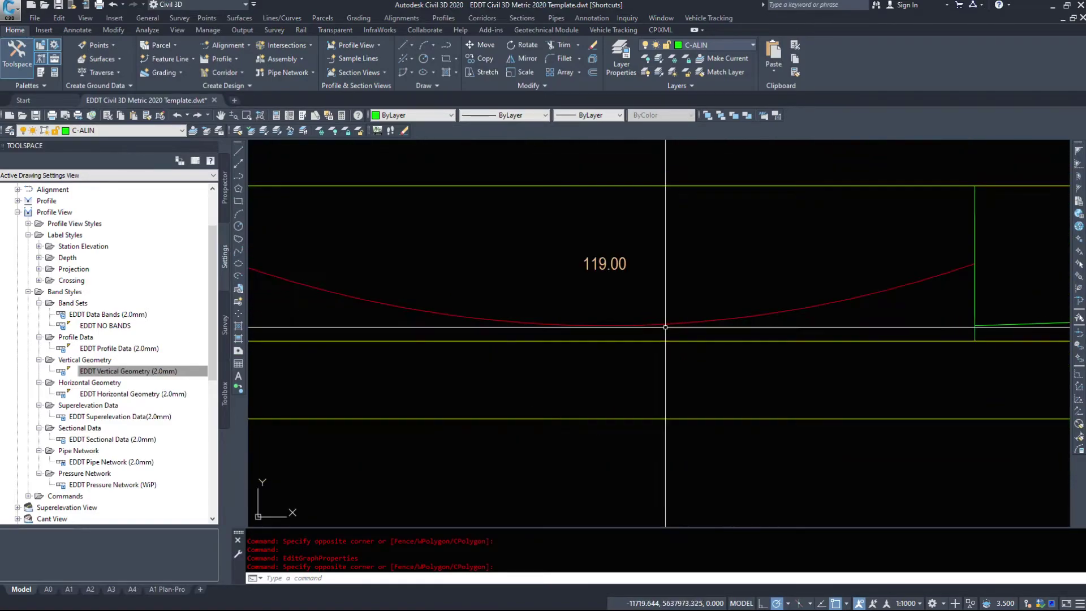
{"action": "scroll", "coordinate": [650, 340], "scroll_direction": "down", "scroll_amount": 6}
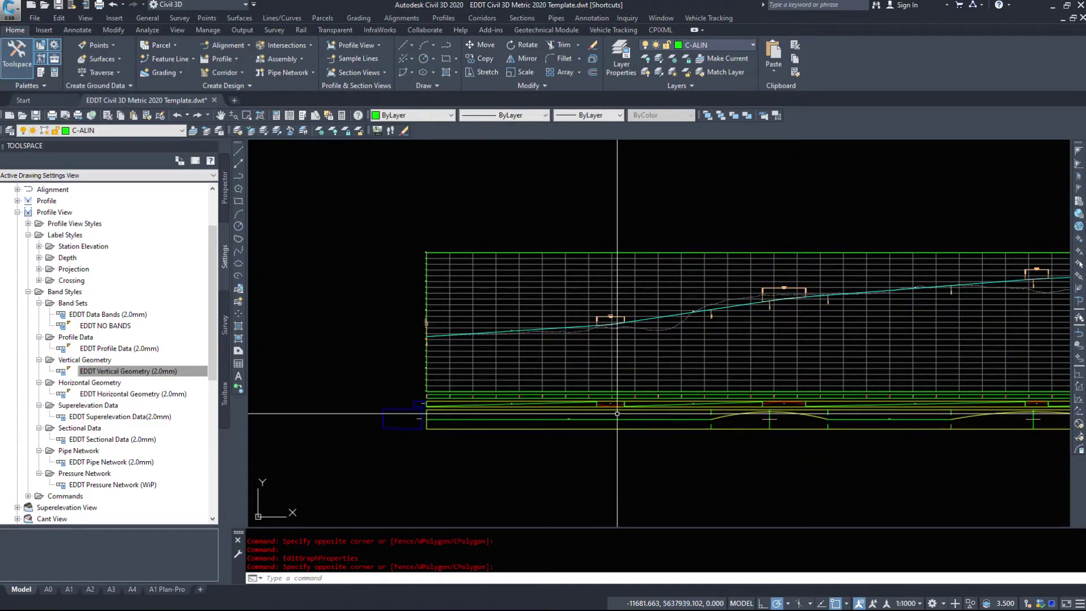
{"action": "scroll", "coordinate": [599, 416], "scroll_direction": "up", "scroll_amount": 6}
{"action": "scroll", "coordinate": [681, 292], "scroll_direction": "up", "scroll_amount": 2}
{"action": "scroll", "coordinate": [621, 303], "scroll_direction": "down", "scroll_amount": 2}
{"action": "scroll", "coordinate": [278, 316], "scroll_direction": "down", "scroll_amount": 4}
{"action": "middle_click_drag", "start_coordinate": [762, 331], "coordinate": [607, 365]}
{"action": "scroll", "coordinate": [607, 365], "scroll_direction": "up", "scroll_amount": 8}
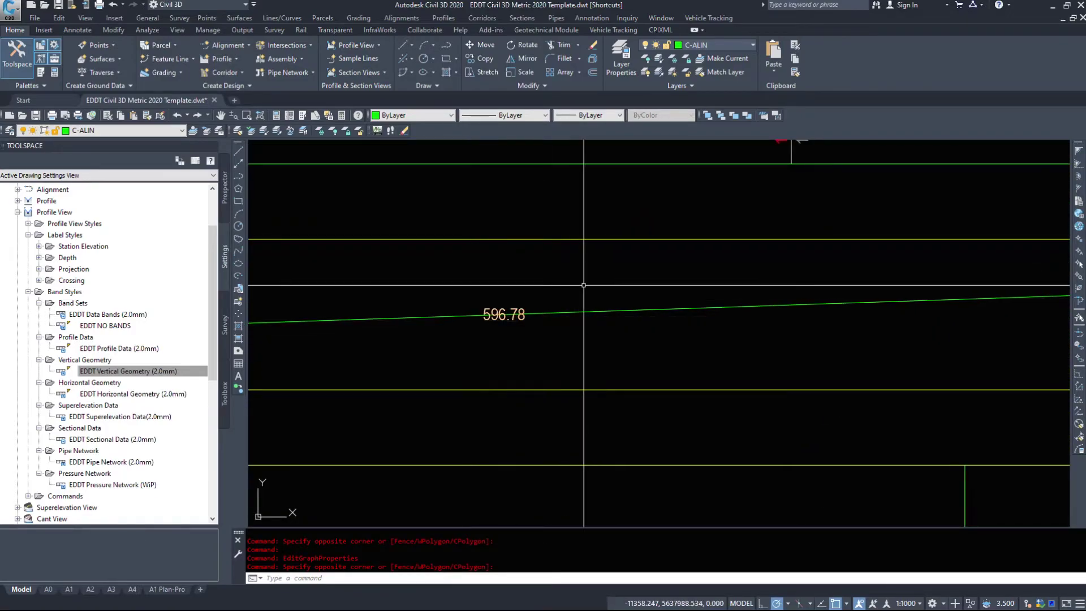
{"action": "scroll", "coordinate": [575, 289], "scroll_direction": "down", "scroll_amount": 4}
Examine the curve labels in the vertical and horizontal geometry bands from about station 1+500 onward.
{"action": "middle_click_drag", "start_coordinate": [1033, 284], "coordinate": [383, 327]}
{"action": "middle_click_drag", "start_coordinate": [708, 320], "coordinate": [426, 293]}
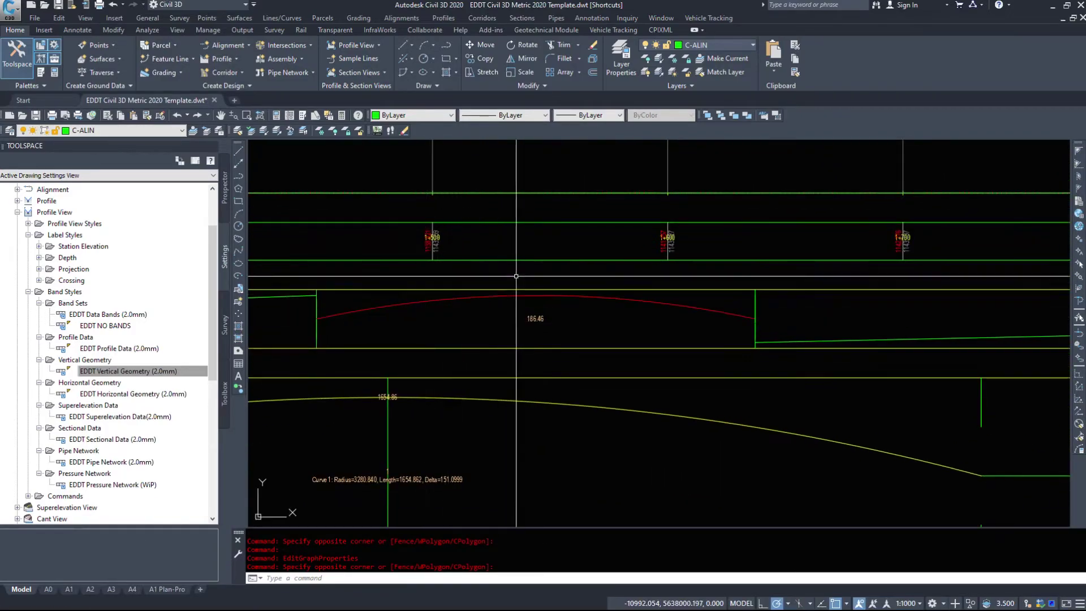
{"action": "scroll", "coordinate": [694, 345], "scroll_direction": "down", "scroll_amount": 5}
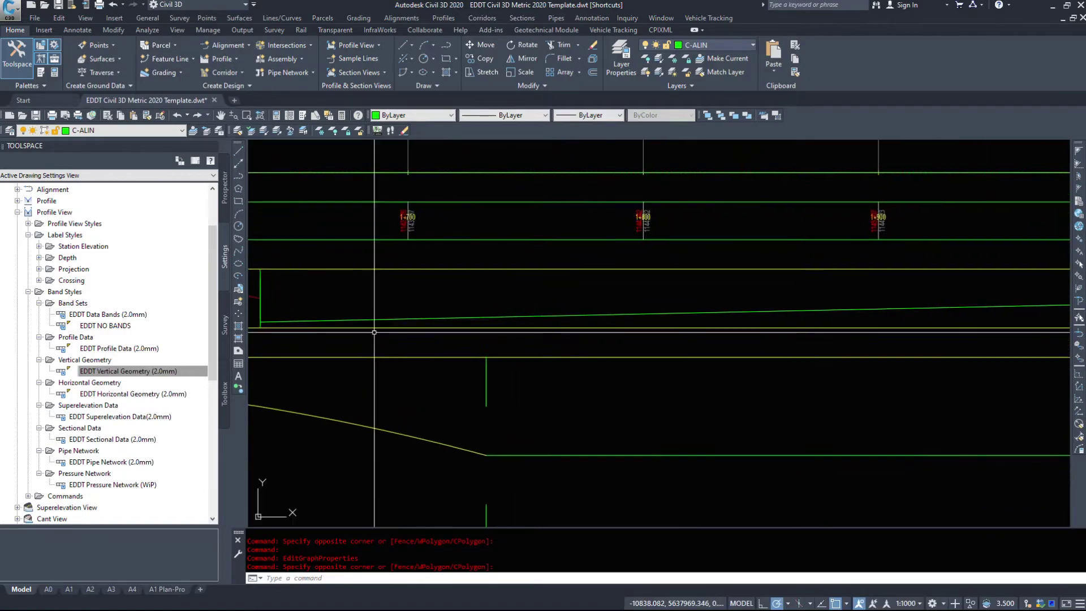
{"action": "scroll", "coordinate": [415, 328], "scroll_direction": "up", "scroll_amount": 5}
{"action": "middle_click_drag", "start_coordinate": [866, 284], "coordinate": [345, 284]}
{"action": "middle_click_drag", "start_coordinate": [631, 294], "coordinate": [338, 294]}
{"action": "middle_click_drag", "start_coordinate": [664, 311], "coordinate": [553, 347]}
Examine the vertical and horizontal geometry bands toward the end of the Highway profile view.
{"action": "scroll", "coordinate": [925, 338], "scroll_direction": "down", "scroll_amount": 8}
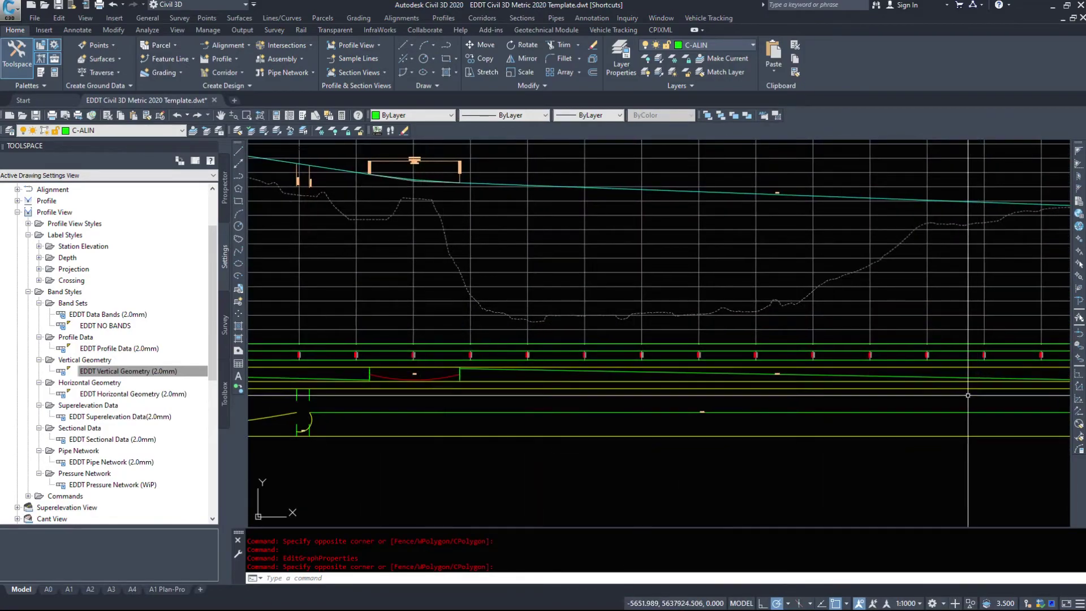
{"action": "scroll", "coordinate": [859, 353], "scroll_direction": "up", "scroll_amount": 3}
{"action": "scroll", "coordinate": [857, 382], "scroll_direction": "up", "scroll_amount": 4}
{"action": "scroll", "coordinate": [586, 379], "scroll_direction": "up", "scroll_amount": 4}
{"action": "middle_click_drag", "start_coordinate": [851, 366], "coordinate": [380, 228]}
{"action": "scroll", "coordinate": [382, 228], "scroll_direction": "down", "scroll_amount": 3}
{"action": "scroll", "coordinate": [410, 269], "scroll_direction": "down", "scroll_amount": 3}
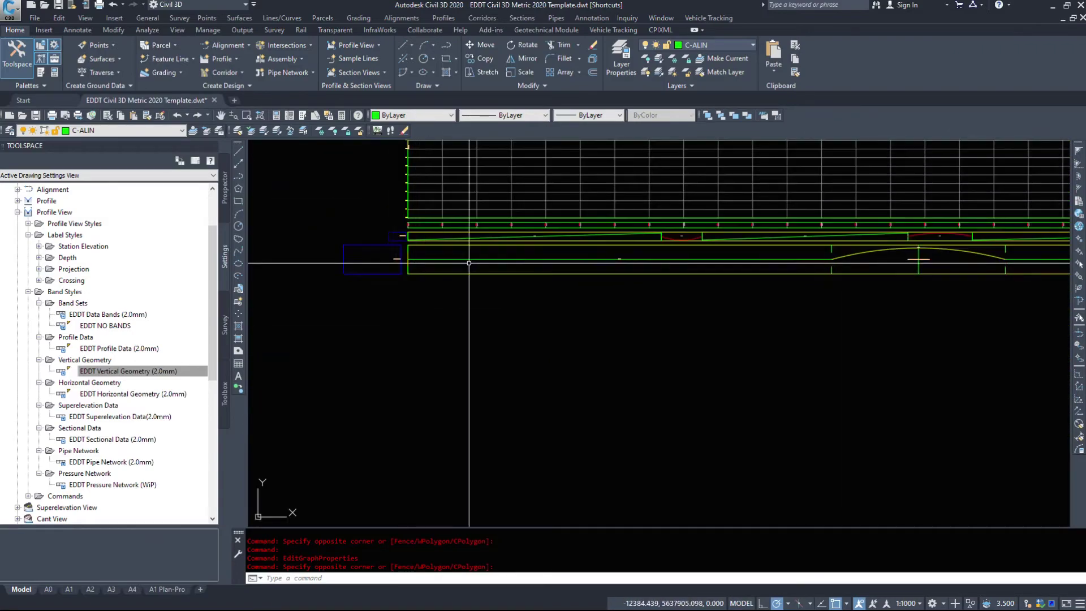
Check the length label on the horizontal geometry band's first tangent and return to the Highway alignment in plan.
{"action": "scroll", "coordinate": [491, 263], "scroll_direction": "up", "scroll_amount": 8}
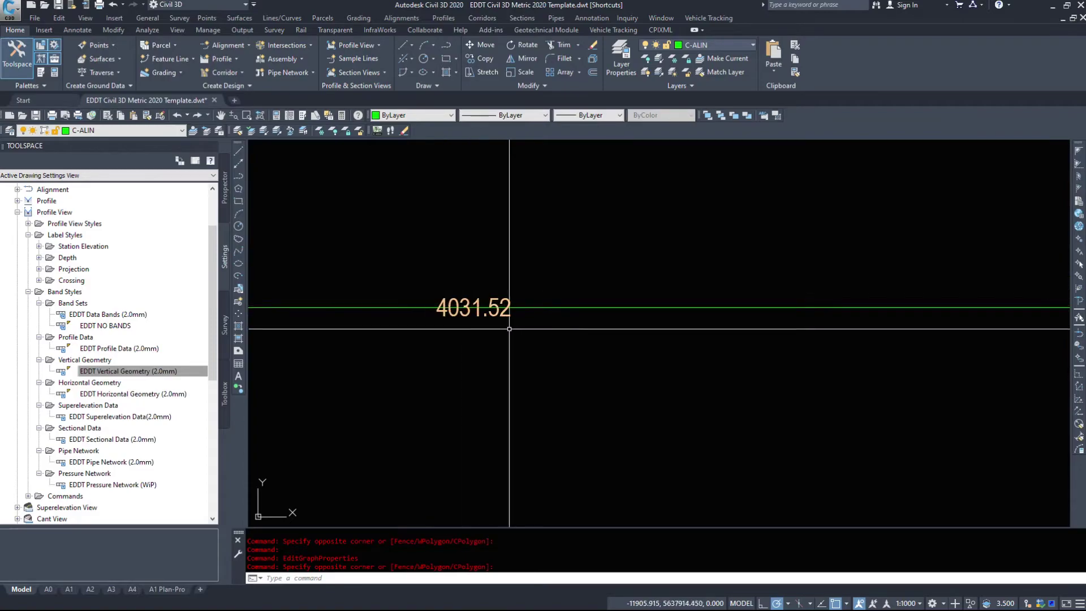
{"action": "scroll", "coordinate": [453, 312], "scroll_direction": "down", "scroll_amount": 4}
{"action": "scroll", "coordinate": [467, 315], "scroll_direction": "up", "scroll_amount": 4}
{"action": "scroll", "coordinate": [378, 347], "scroll_direction": "down", "scroll_amount": 15}
{"action": "scroll", "coordinate": [507, 386], "scroll_direction": "down", "scroll_amount": 5}
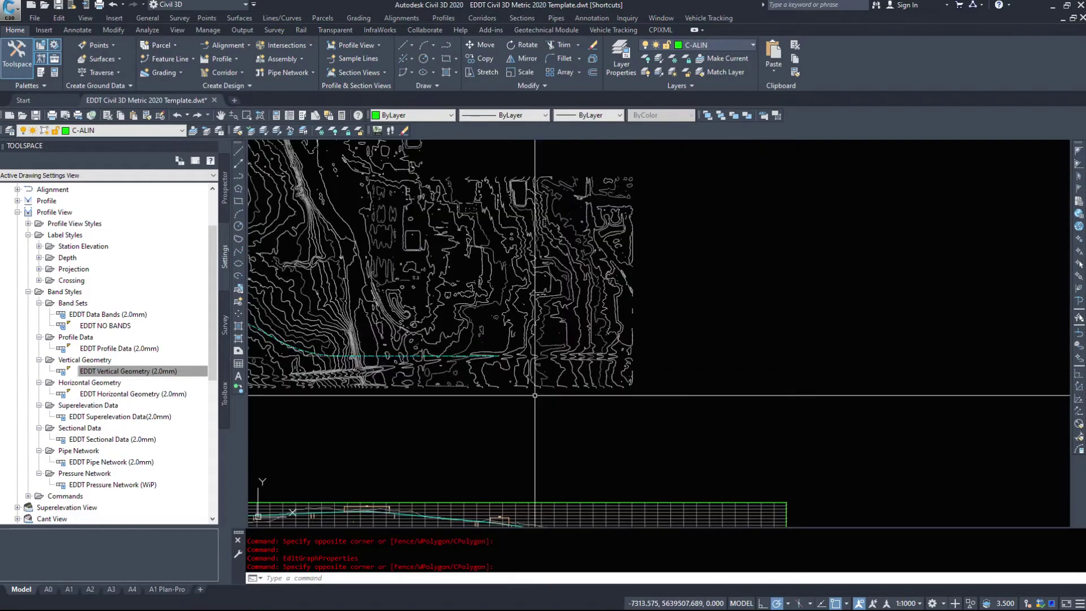
Examine the Highway alignment in plan from station 0+000 to the start of its first curve.
{"action": "scroll", "coordinate": [728, 342], "scroll_direction": "up", "scroll_amount": 10}
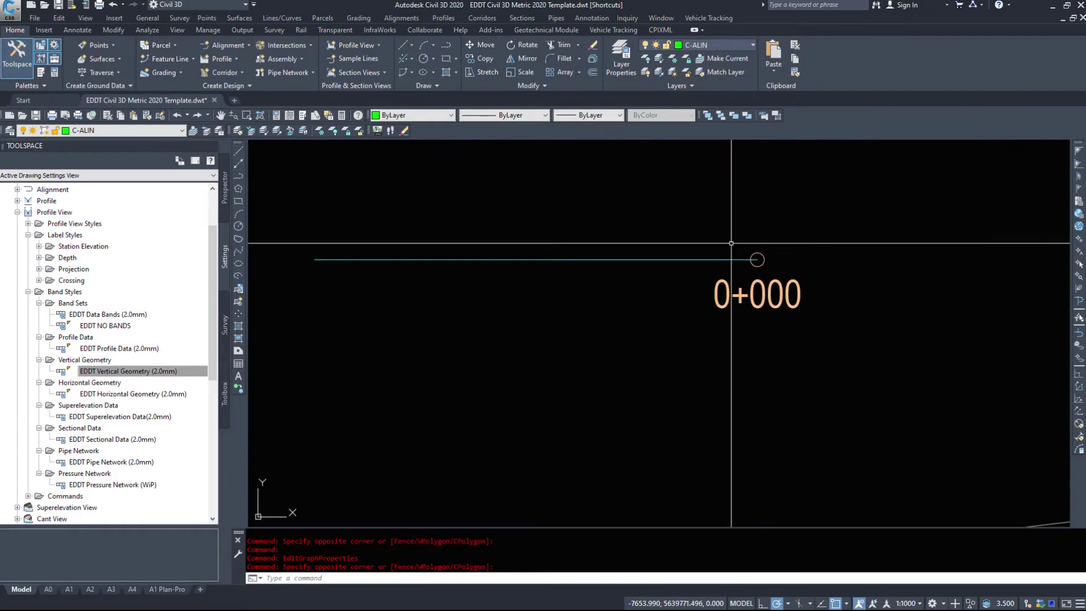
{"action": "scroll", "coordinate": [734, 245], "scroll_direction": "down", "scroll_amount": 6}
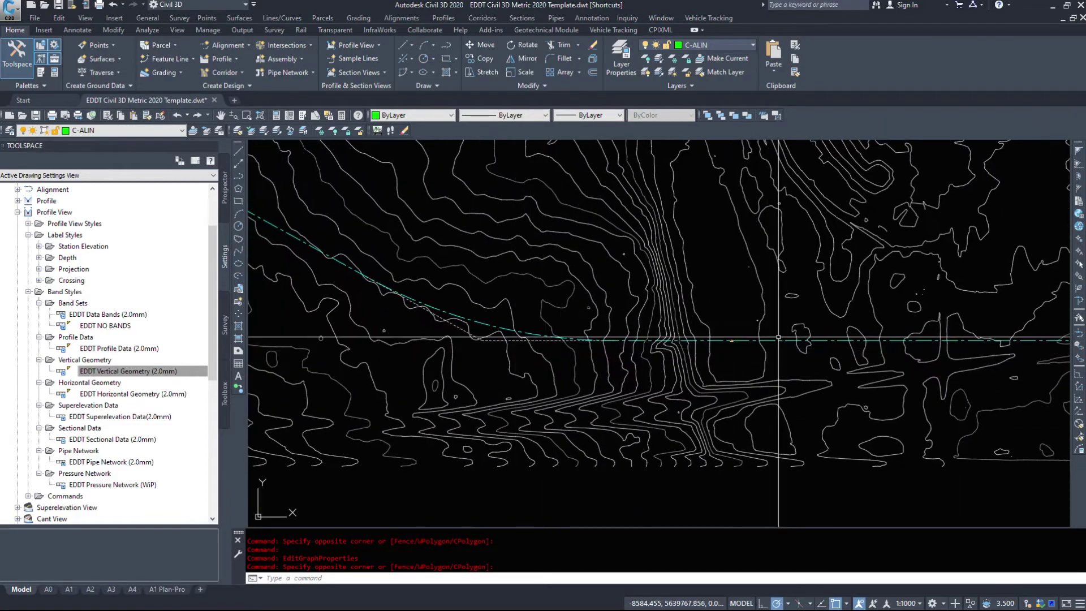
{"action": "scroll", "coordinate": [741, 339], "scroll_direction": "up", "scroll_amount": 6}
{"action": "scroll", "coordinate": [719, 351], "scroll_direction": "down", "scroll_amount": 5}
{"action": "scroll", "coordinate": [518, 364], "scroll_direction": "up", "scroll_amount": 5}
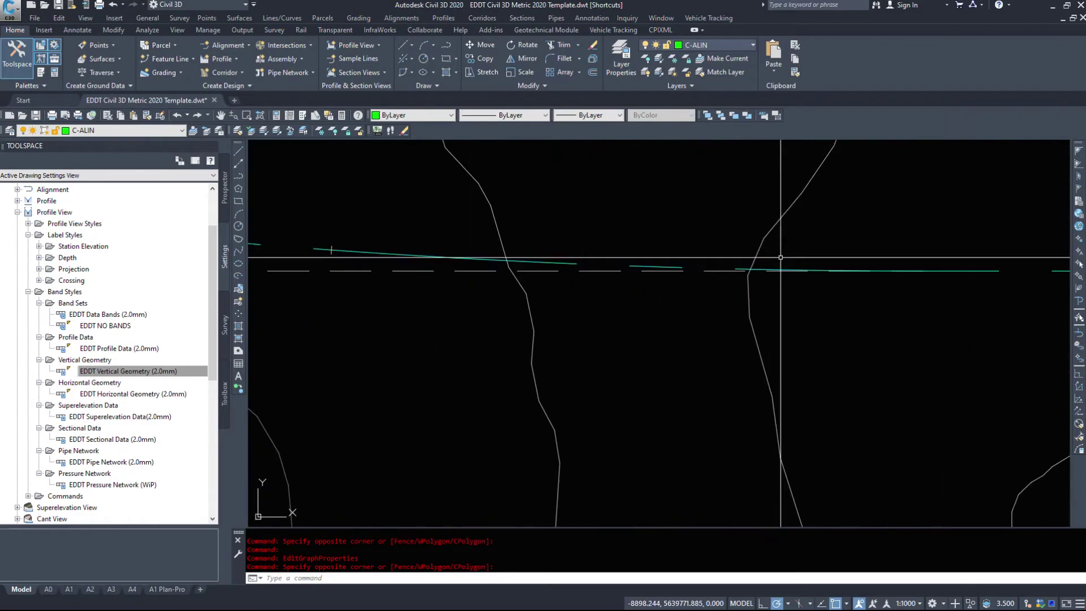
{"action": "scroll", "coordinate": [780, 257], "scroll_direction": "down", "scroll_amount": 8}
{"action": "scroll", "coordinate": [766, 206], "scroll_direction": "up", "scroll_amount": 8}
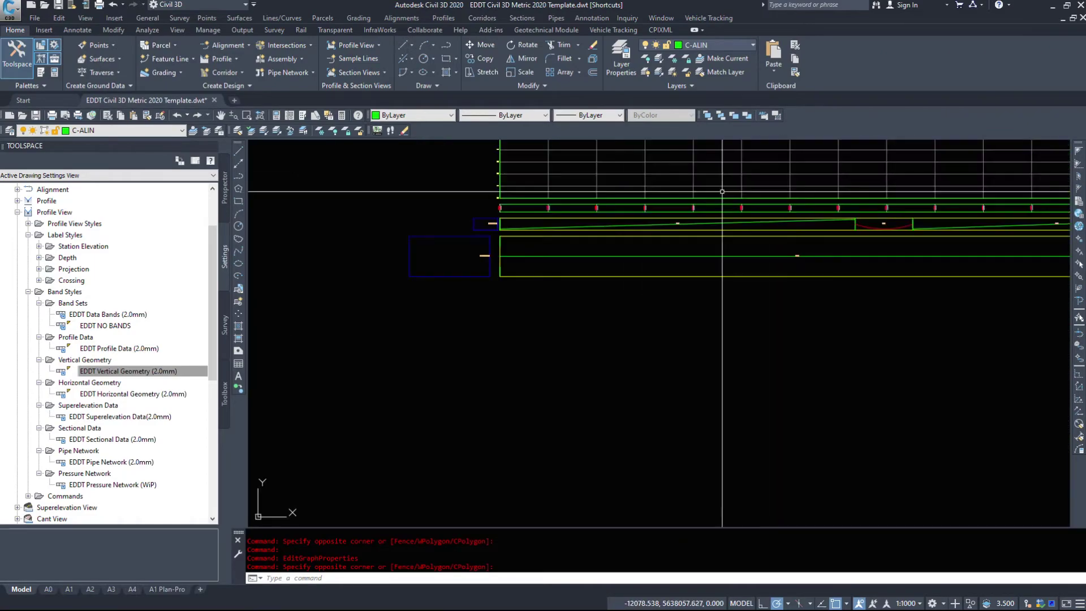
Open the horizontal geometry band's style for editing from its first tangent label and view its display and band details.
{"action": "scroll", "coordinate": [723, 192], "scroll_direction": "up", "scroll_amount": 5}
{"action": "left_click", "coordinate": [693, 268]}
{"action": "right_click", "coordinate": [738, 259]}
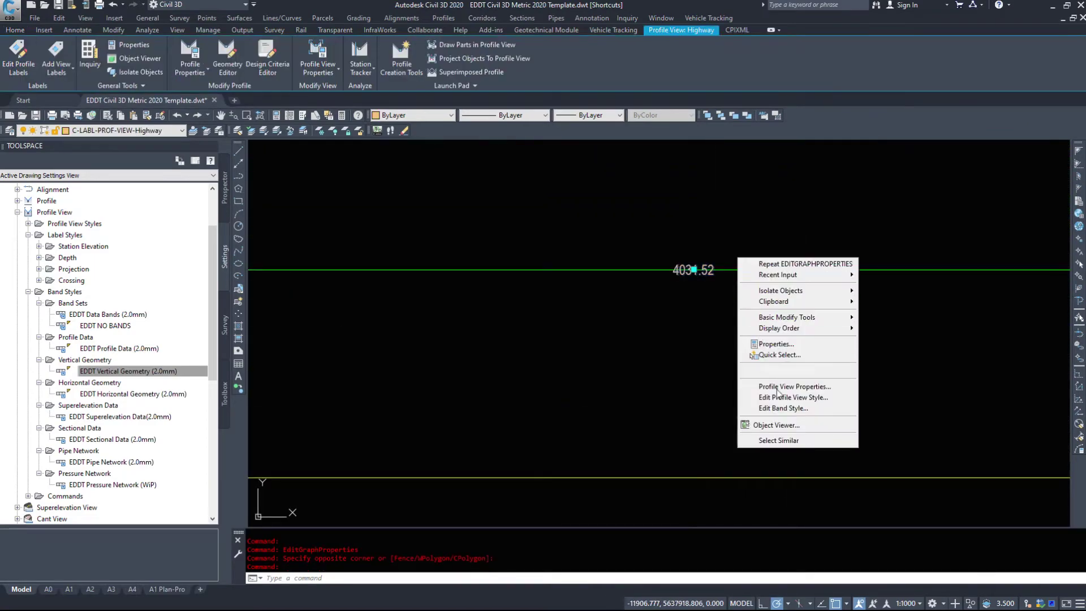
{"action": "left_click", "coordinate": [791, 408]}
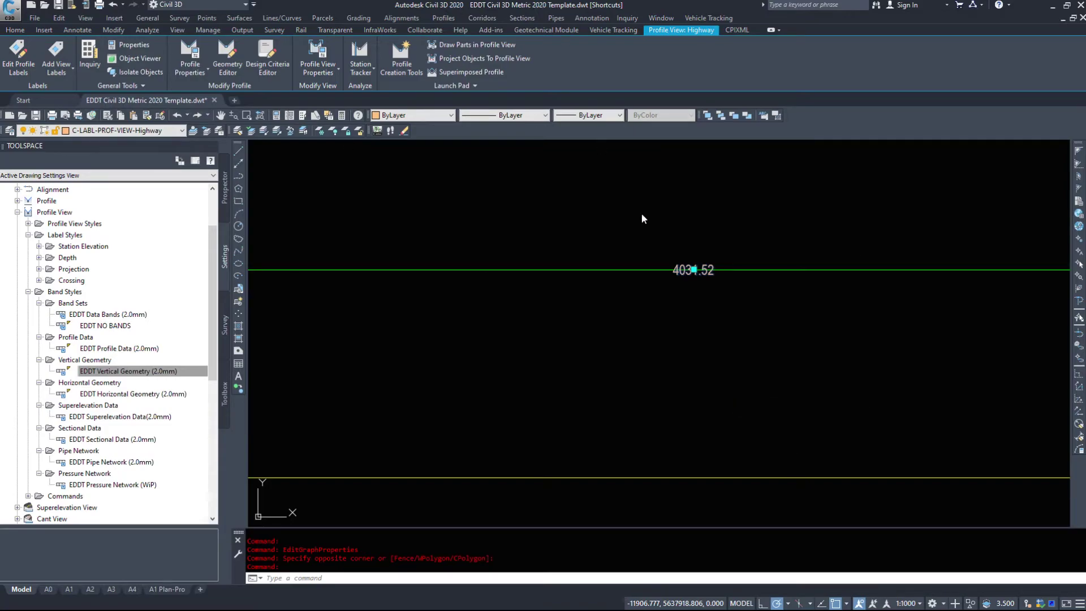
{"action": "left_click", "coordinate": [305, 89]}
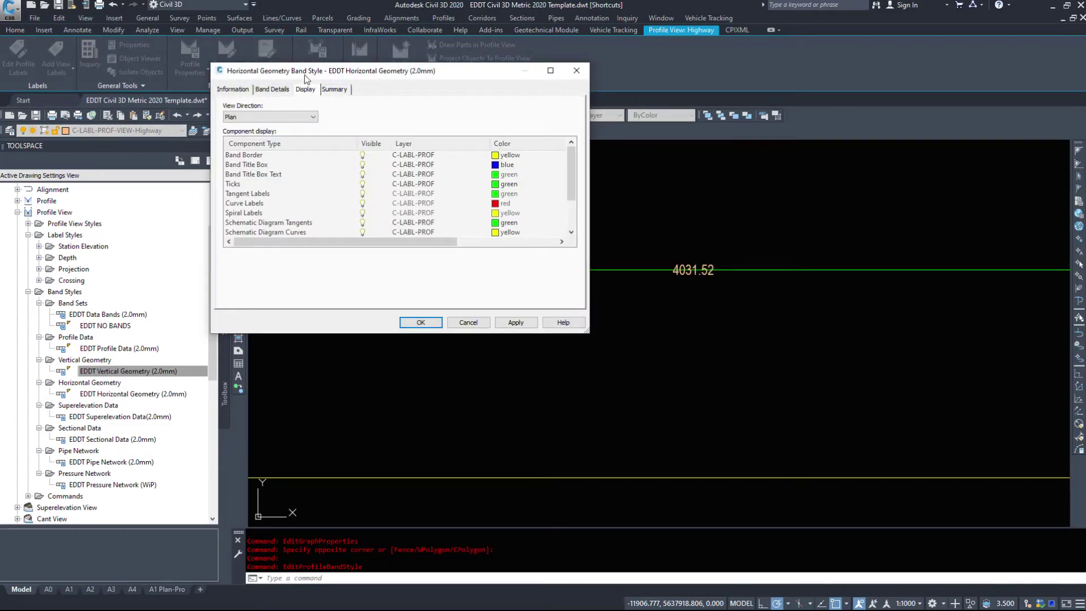
{"action": "left_click", "coordinate": [272, 89]}
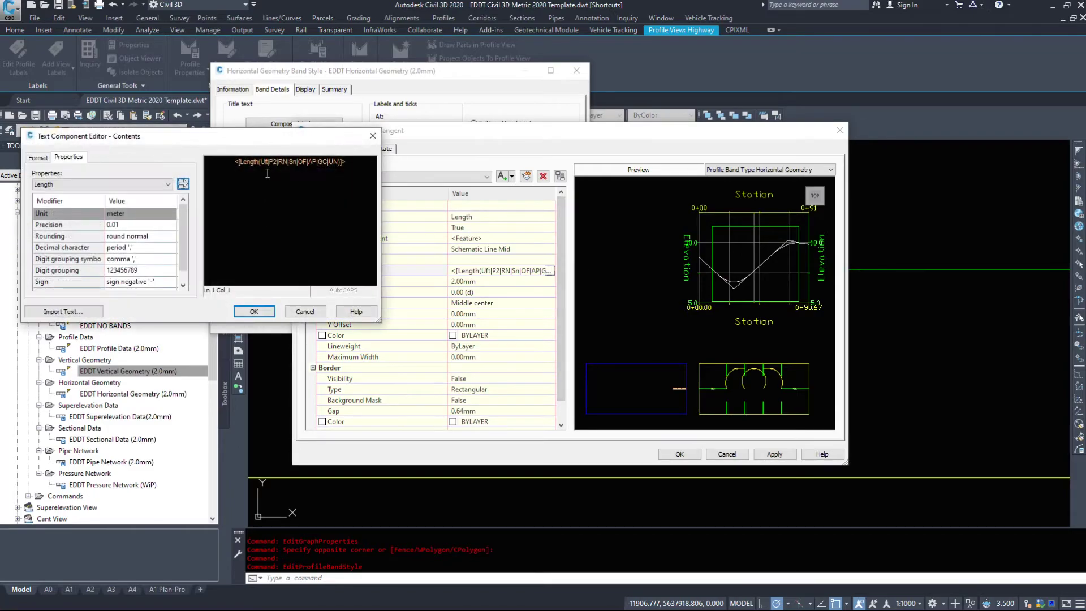
Review the Length property and its unit options in the horizontal geometry band's tangent label, and close the band style editor.
{"action": "left_click", "coordinate": [96, 184]}
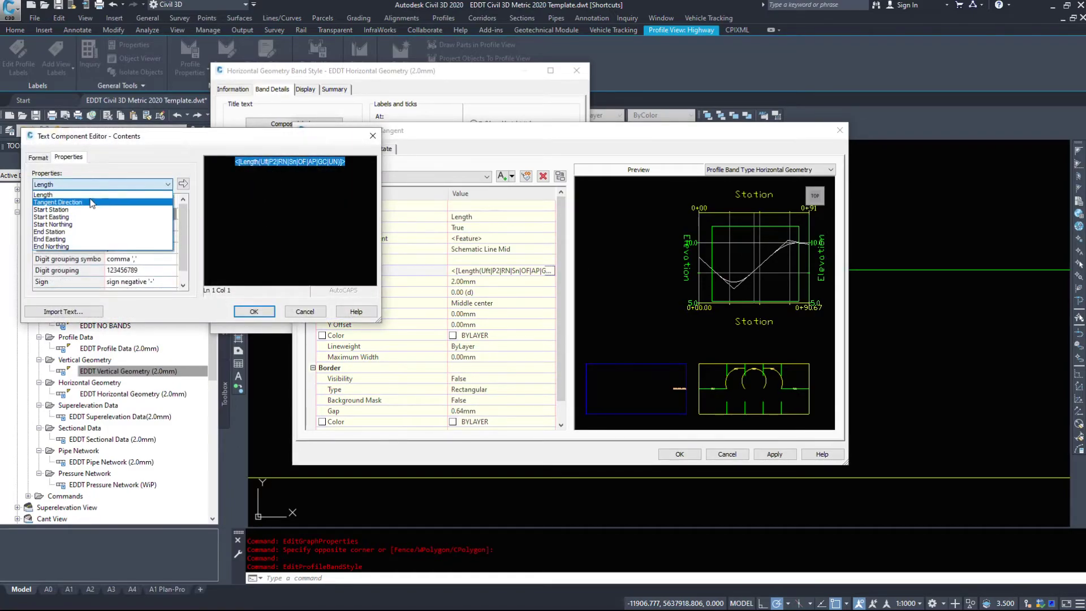
{"action": "left_click", "coordinate": [109, 138]}
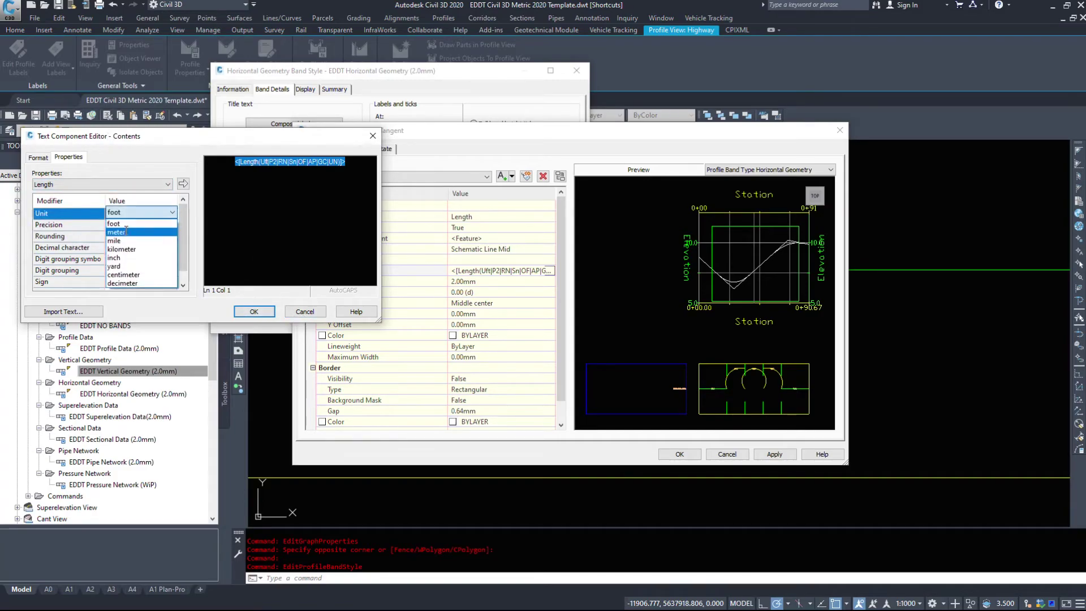
{"action": "left_click", "coordinate": [254, 312]}
{"action": "left_click", "coordinate": [680, 455]}
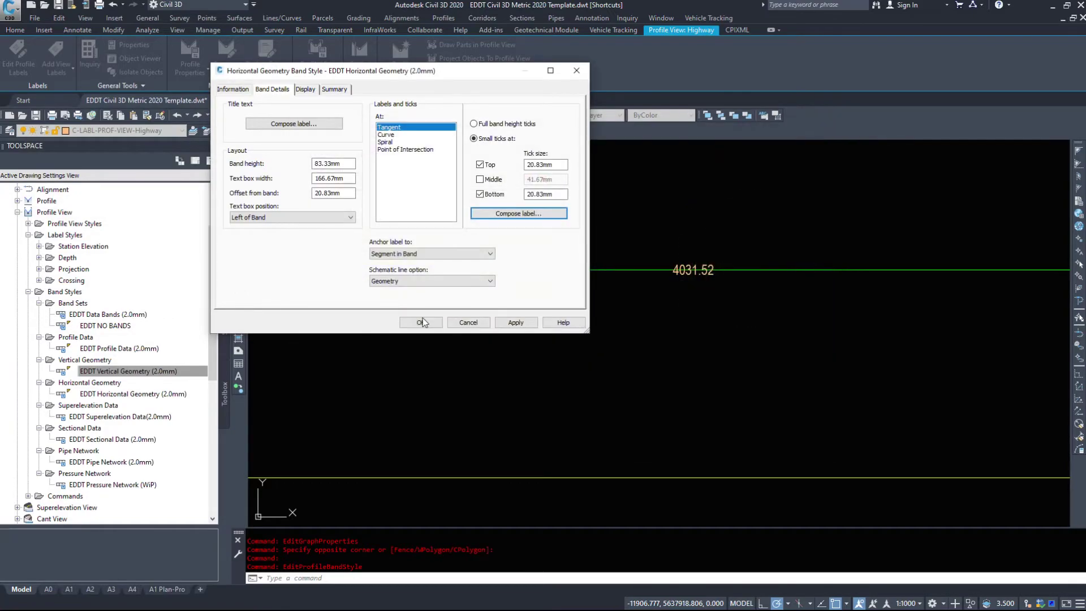
{"action": "left_click", "coordinate": [424, 326]}
Examine the Curve 1 label and the first spiral's length label in the horizontal geometry band.
{"action": "scroll", "coordinate": [763, 327], "scroll_direction": "down", "scroll_amount": 5}
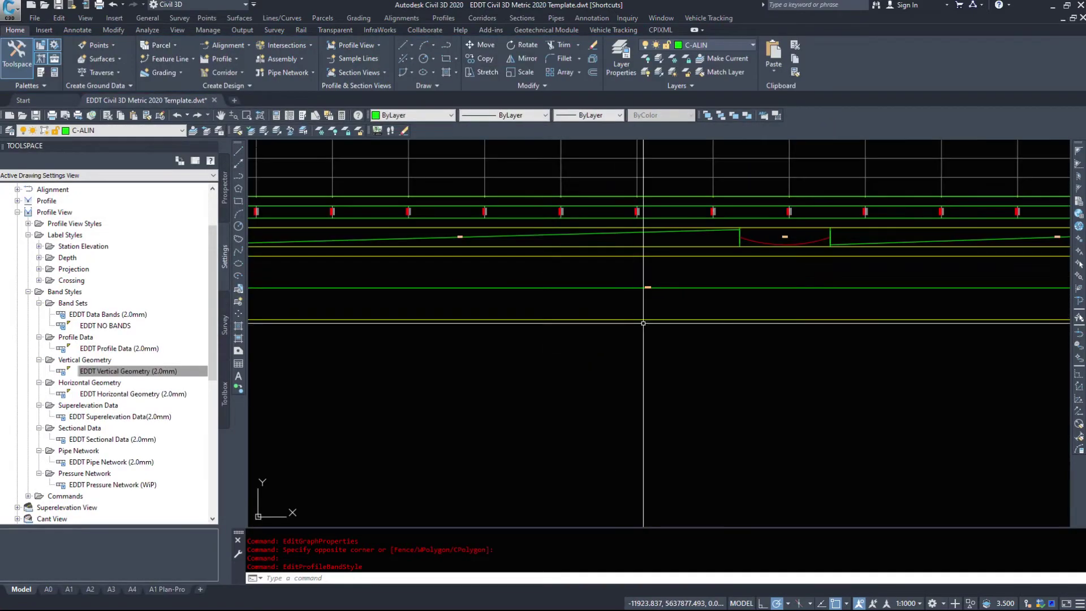
{"action": "scroll", "coordinate": [601, 347], "scroll_direction": "up", "scroll_amount": 4}
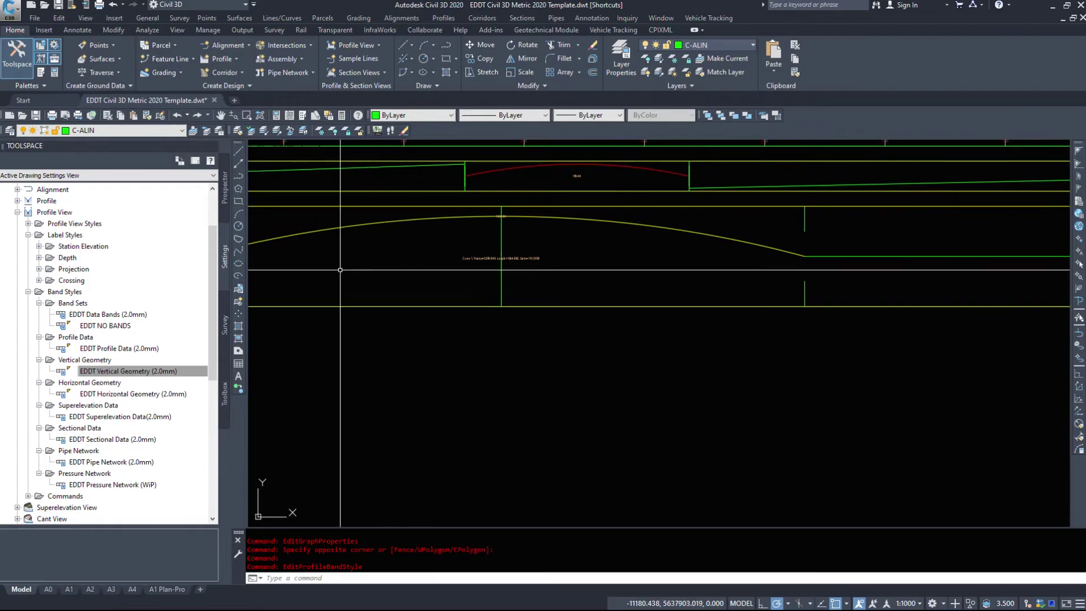
{"action": "scroll", "coordinate": [339, 283], "scroll_direction": "up", "scroll_amount": 4}
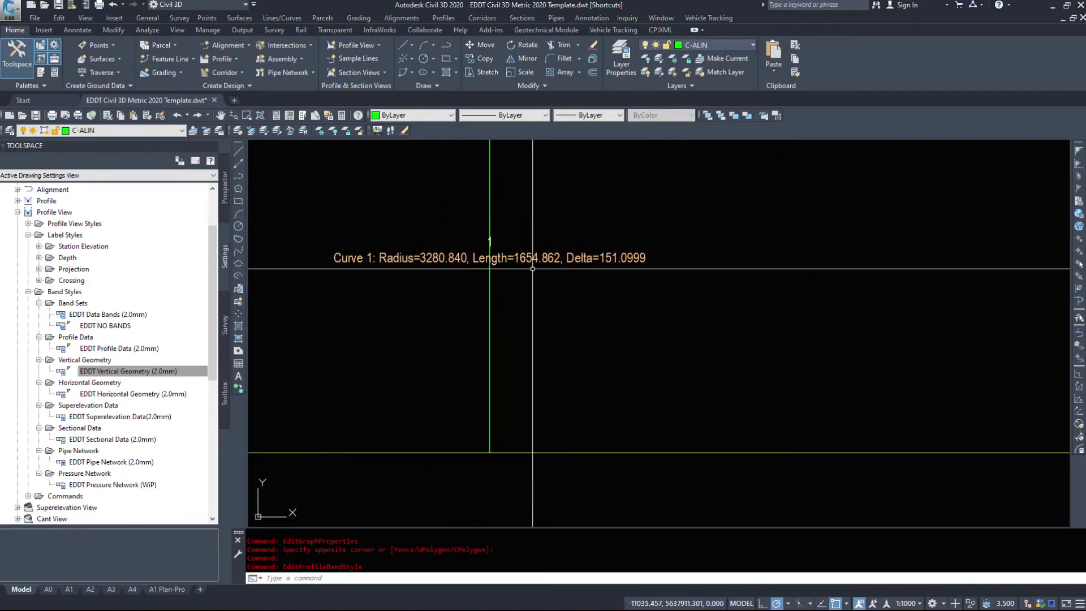
{"action": "scroll", "coordinate": [489, 257], "scroll_direction": "down", "scroll_amount": 4}
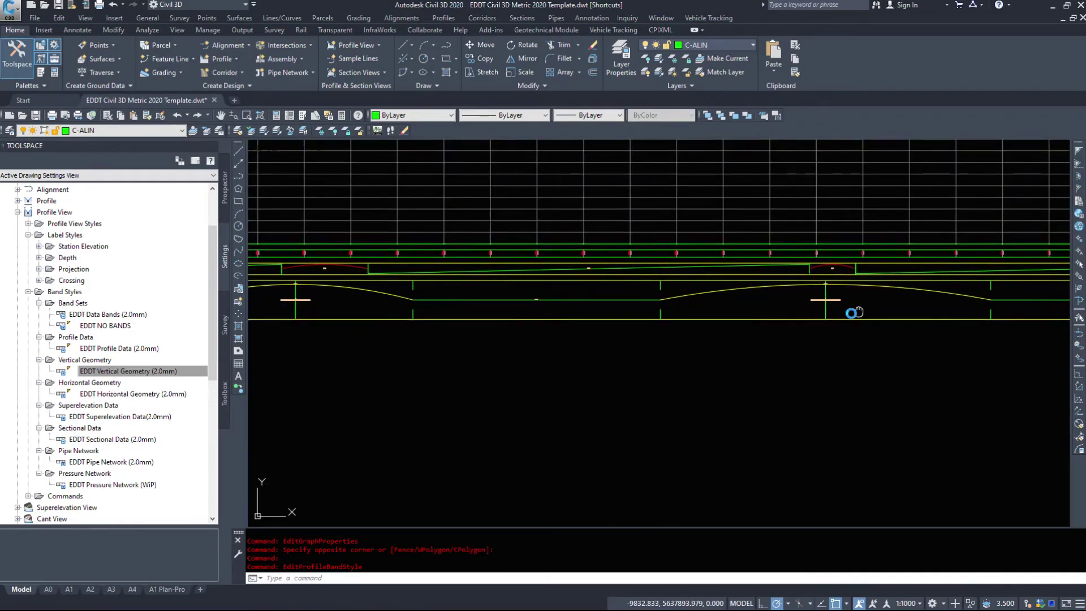
{"action": "scroll", "coordinate": [781, 334], "scroll_direction": "up", "scroll_amount": 5}
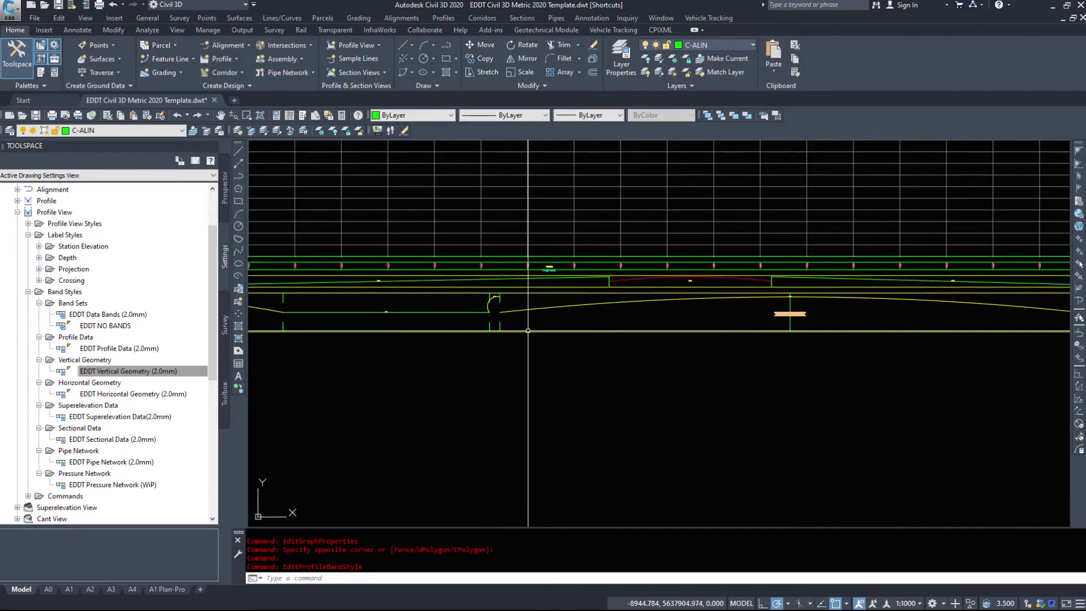
{"action": "scroll", "coordinate": [537, 272], "scroll_direction": "down", "scroll_amount": 3}
{"action": "scroll", "coordinate": [533, 238], "scroll_direction": "up", "scroll_amount": 6}
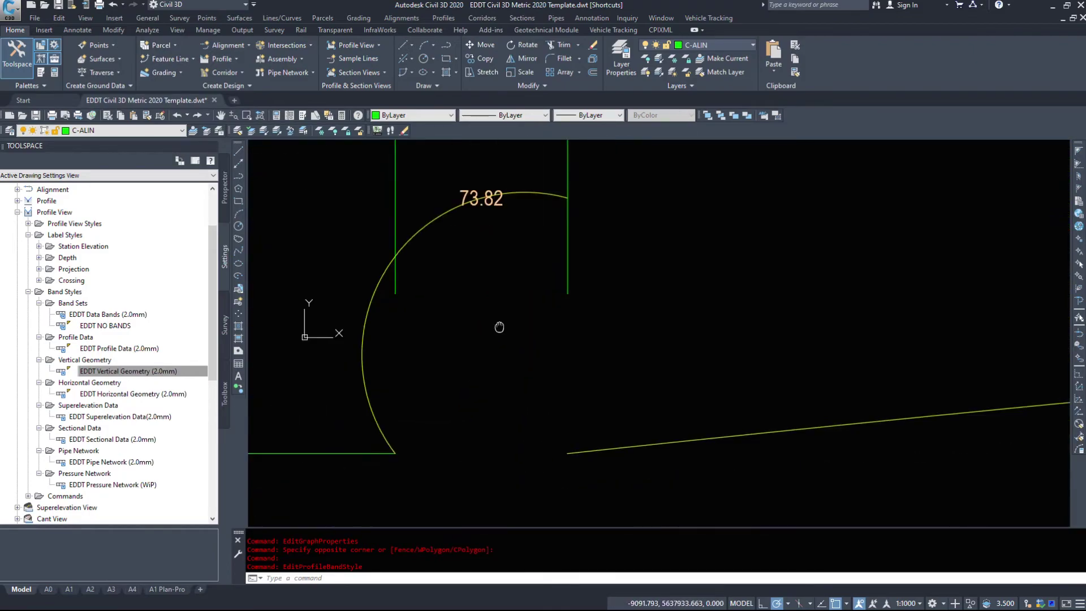
{"action": "scroll", "coordinate": [452, 249], "scroll_direction": "down", "scroll_amount": 5}
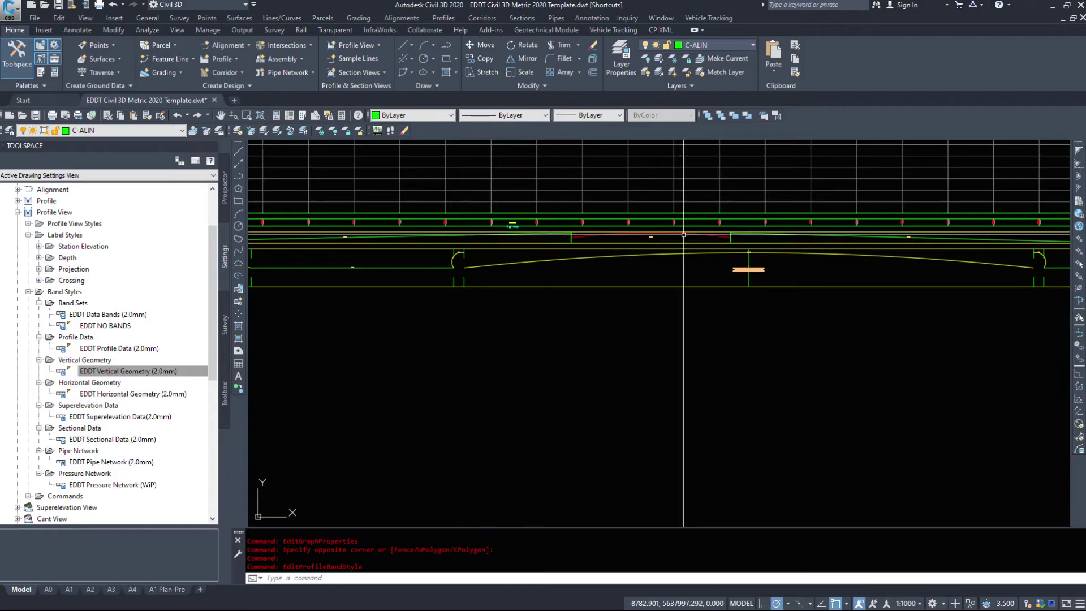
Examine the spiral-curve-spiral group labels and the rest of the horizontal geometry band, ending with an overview of the drawing.
{"action": "scroll", "coordinate": [446, 261], "scroll_direction": "up", "scroll_amount": 3}
{"action": "middle_click_drag", "start_coordinate": [966, 289], "coordinate": [265, 345]}
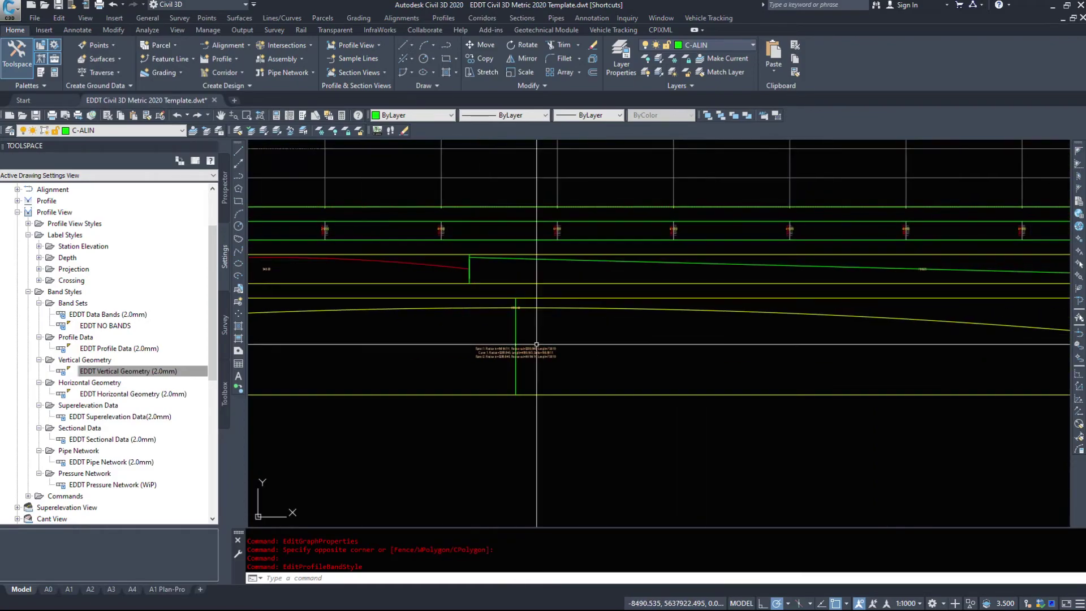
{"action": "middle_click_drag", "start_coordinate": [1029, 362], "coordinate": [425, 273]}
{"action": "middle_click_drag", "start_coordinate": [729, 262], "coordinate": [356, 299]}
{"action": "middle_click_drag", "start_coordinate": [704, 374], "coordinate": [512, 339]}
{"action": "middle_click_drag", "start_coordinate": [1050, 323], "coordinate": [274, 428]}
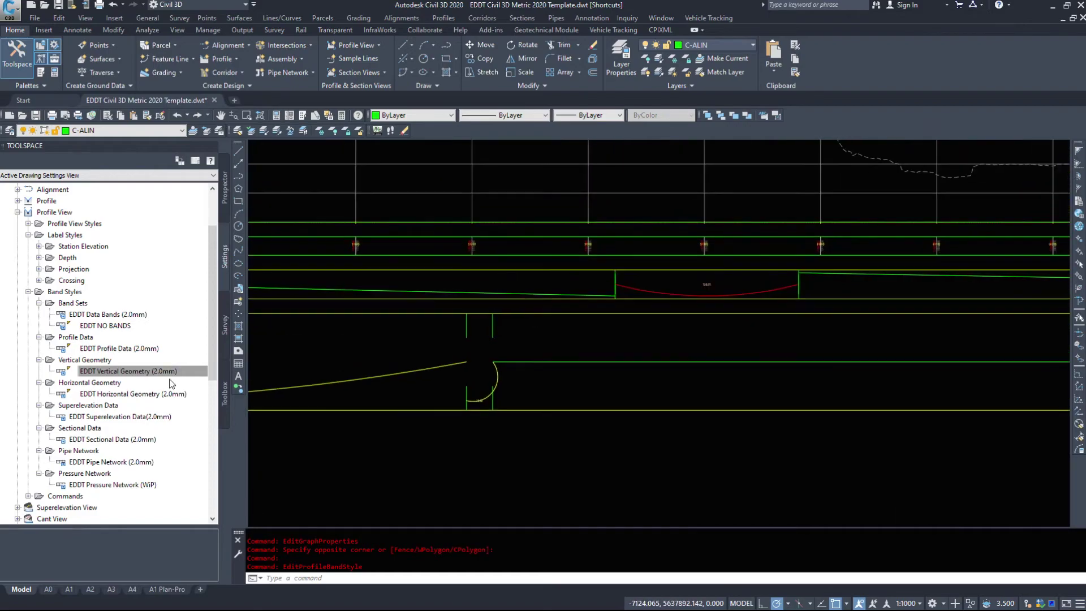
{"action": "scroll", "coordinate": [580, 344], "scroll_direction": "down", "scroll_amount": 2}
{"action": "scroll", "coordinate": [714, 393], "scroll_direction": "down", "scroll_amount": 5}
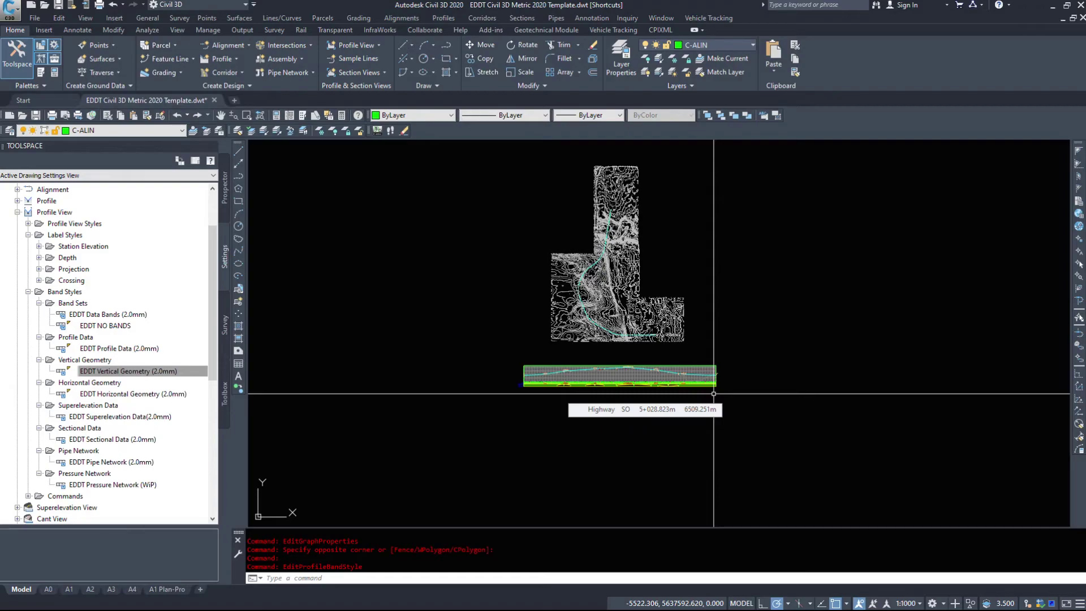
Compare the depth labels in the Highway profile view with the profile data band's elevations at station 2+800.
{"action": "scroll", "coordinate": [651, 368], "scroll_direction": "up", "scroll_amount": 6}
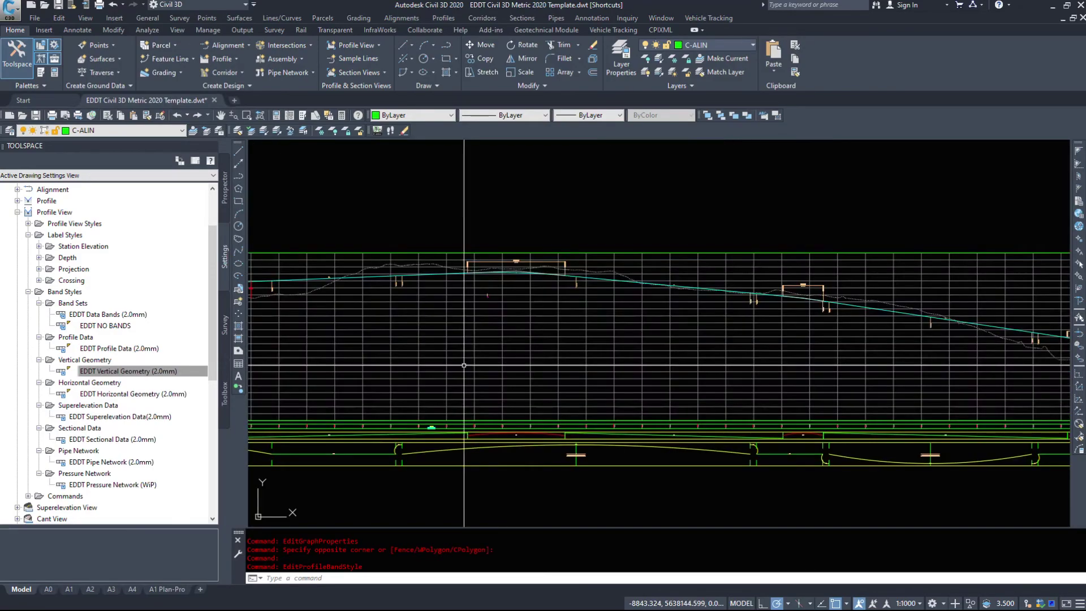
{"action": "scroll", "coordinate": [514, 337], "scroll_direction": "up", "scroll_amount": 6}
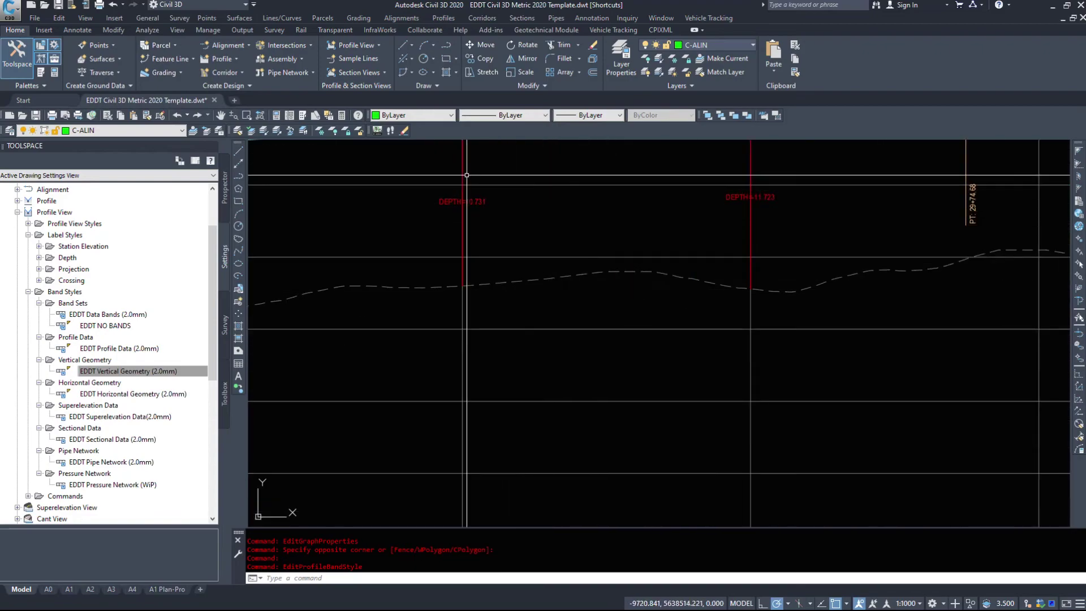
{"action": "scroll", "coordinate": [492, 177], "scroll_direction": "down", "scroll_amount": 4}
{"action": "scroll", "coordinate": [485, 419], "scroll_direction": "up", "scroll_amount": 7}
{"action": "middle_click_drag", "start_coordinate": [380, 252], "coordinate": [661, 436]}
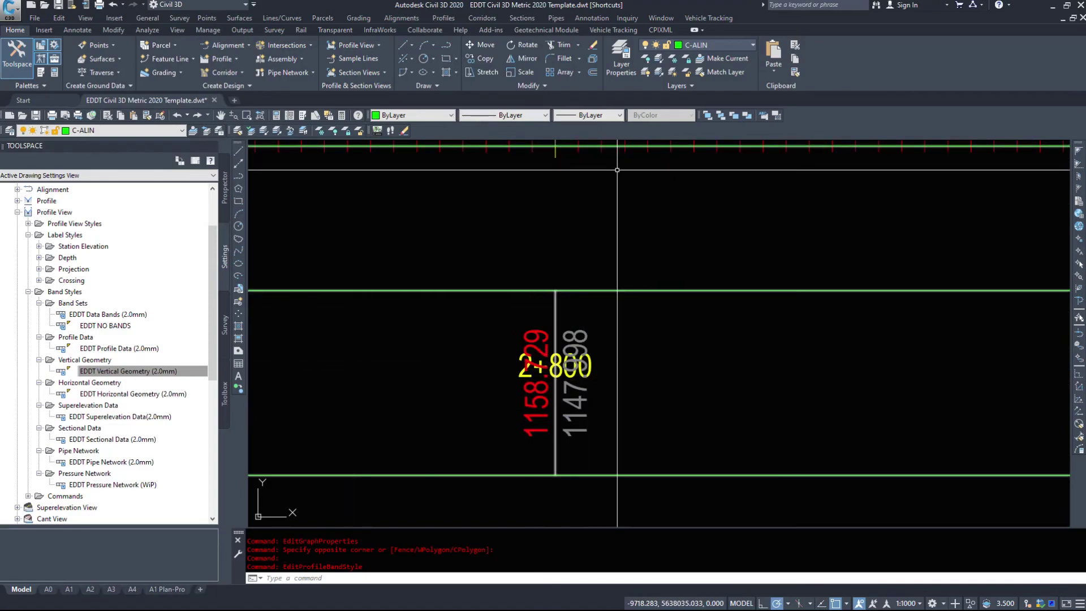
{"action": "scroll", "coordinate": [597, 202], "scroll_direction": "down", "scroll_amount": 4}
{"action": "scroll", "coordinate": [596, 202], "scroll_direction": "down", "scroll_amount": 6}
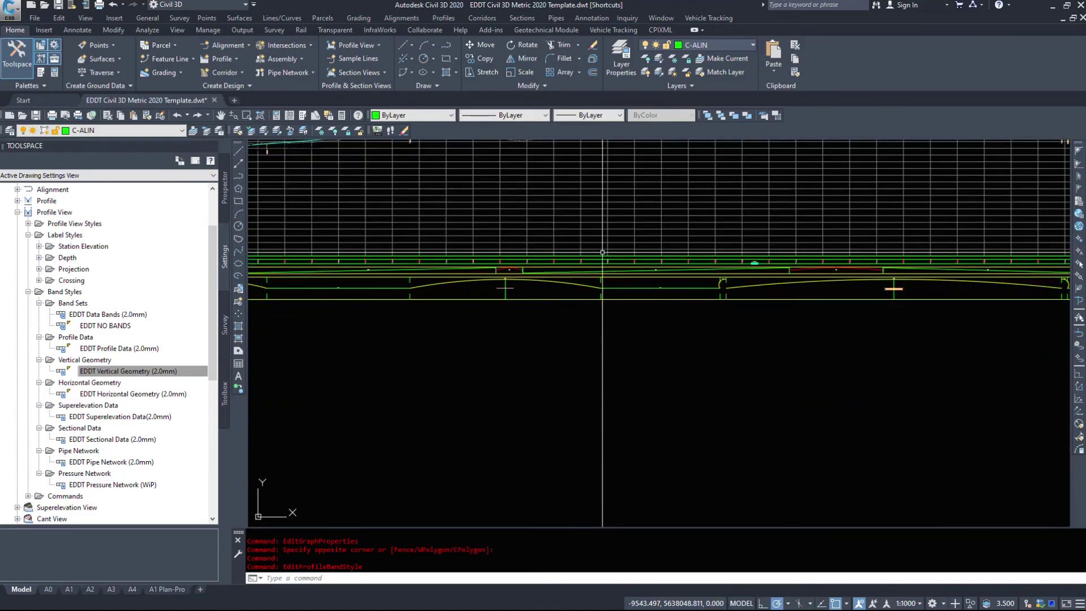
Delete the two red depth labels between the design profile and existing ground near station 2+800.
{"action": "middle_click_drag", "start_coordinate": [604, 250], "coordinate": [543, 398]}
{"action": "scroll", "coordinate": [500, 219], "scroll_direction": "up", "scroll_amount": 6}
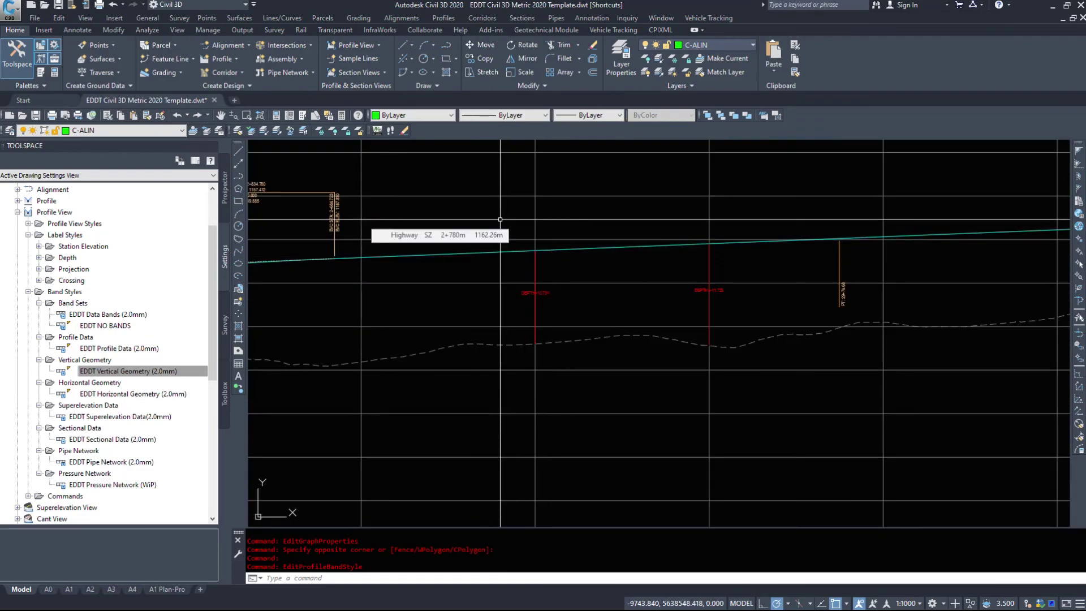
{"action": "scroll", "coordinate": [517, 143], "scroll_direction": "down", "scroll_amount": 2}
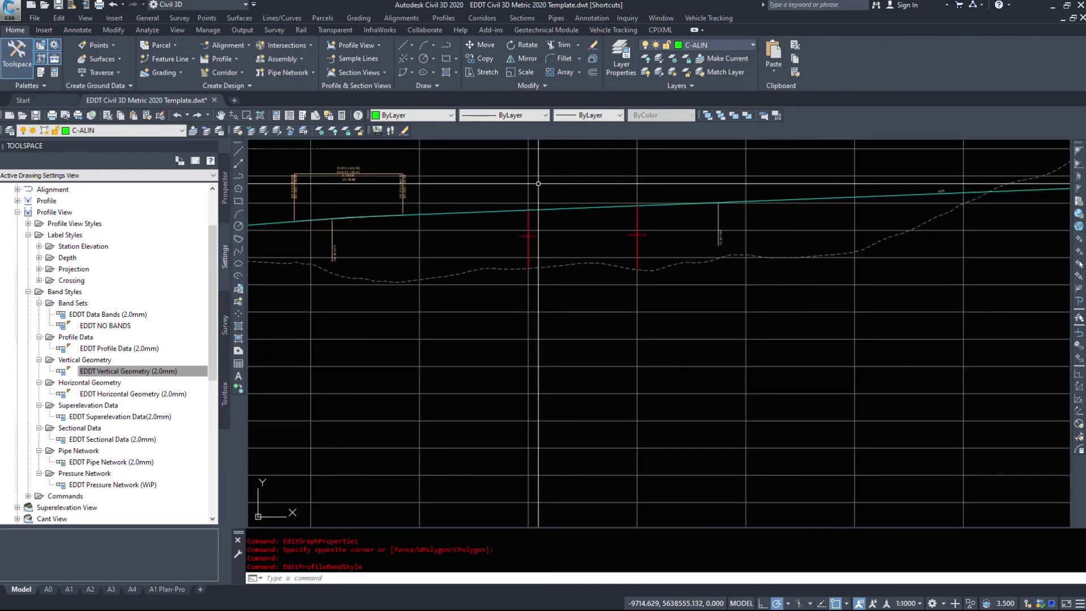
{"action": "left_click", "coordinate": [514, 184]}
{"action": "left_click", "coordinate": [698, 303]}
{"action": "scroll", "coordinate": [594, 261], "scroll_direction": "down", "scroll_amount": 3}
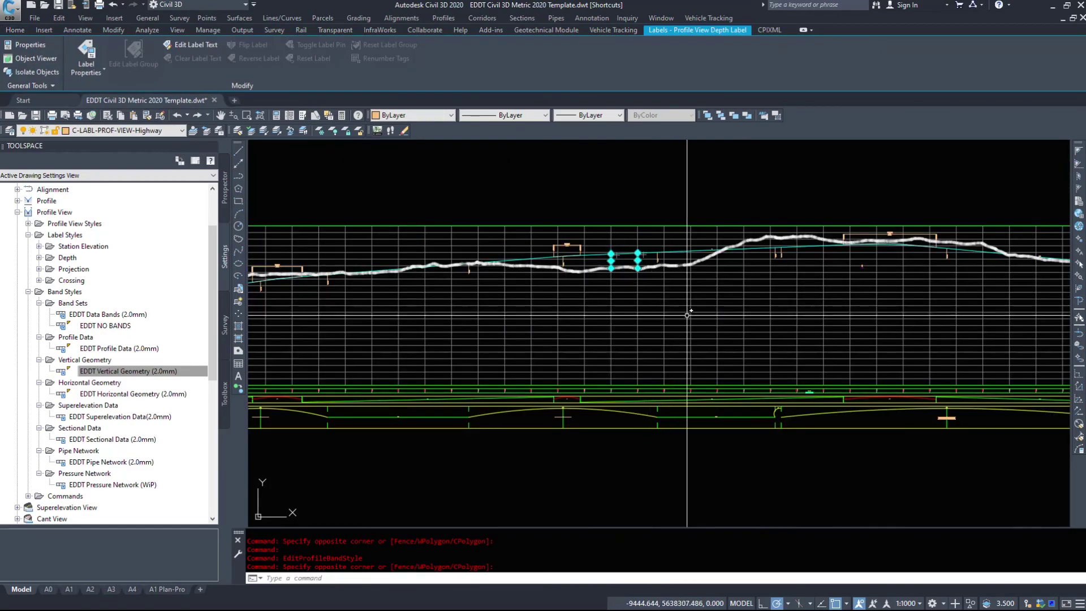
{"action": "key", "text": "Delete"}
Inspect the bands and their title boxes at the start of the Highway profile view.
{"action": "scroll", "coordinate": [534, 211], "scroll_direction": "down", "scroll_amount": 3}
{"action": "middle_click_drag", "start_coordinate": [533, 212], "coordinate": [686, 241]}
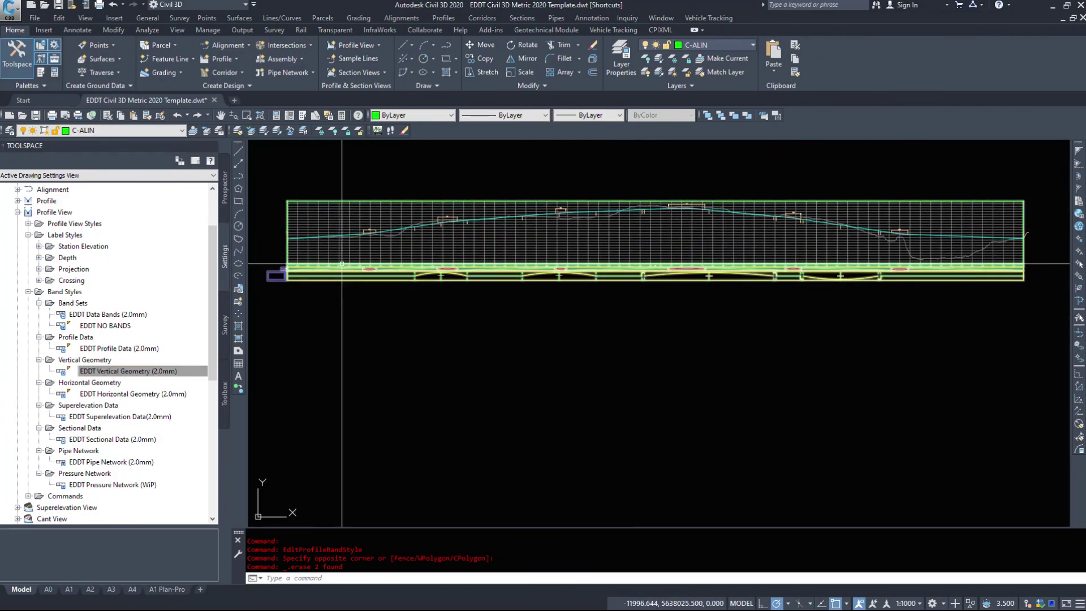
{"action": "scroll", "coordinate": [294, 277], "scroll_direction": "up", "scroll_amount": 5}
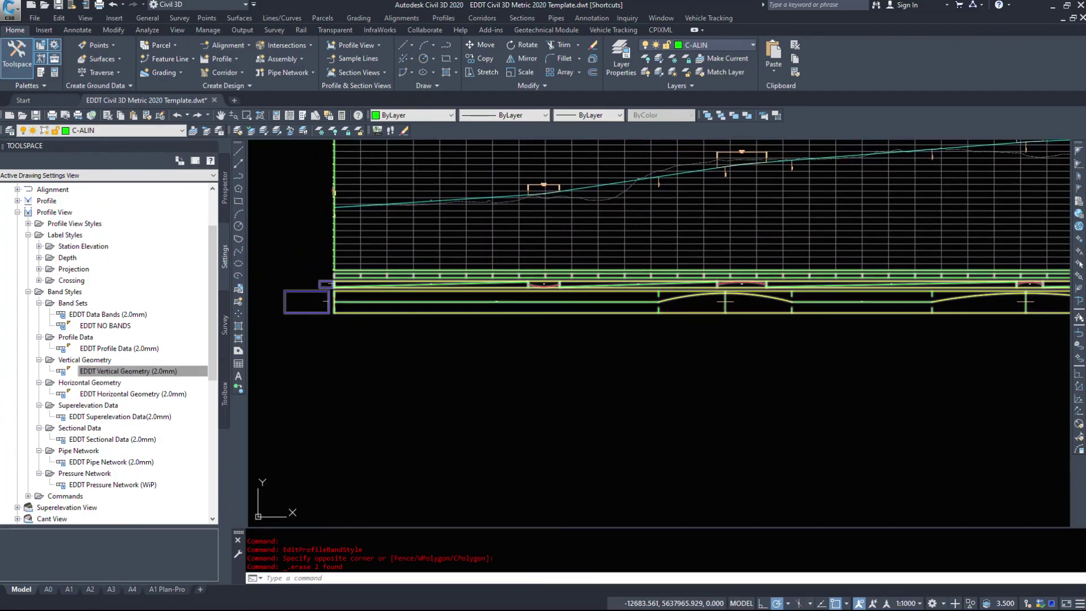